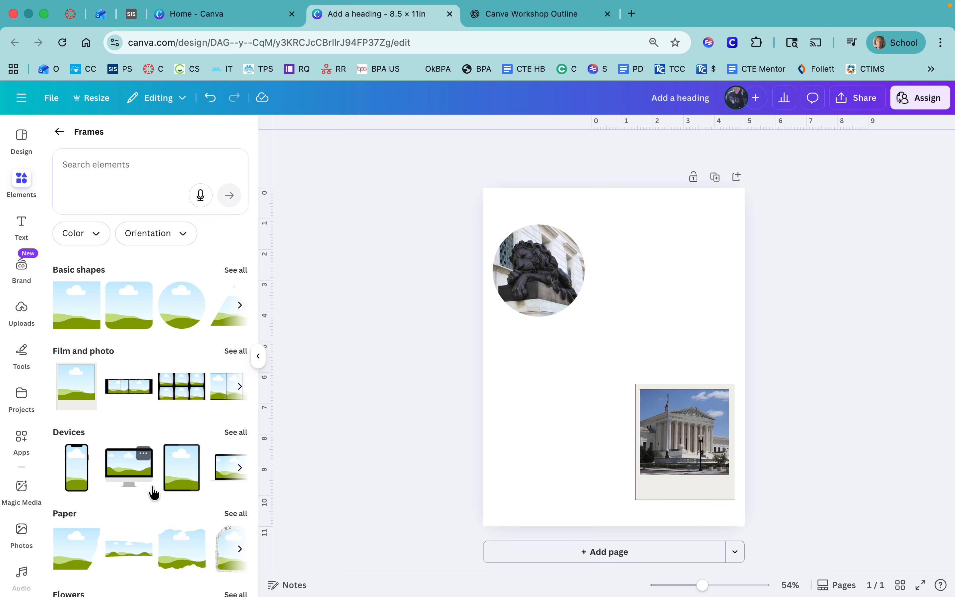
- Browse the frame categories, including the Devices row, to review the available frame shapes
scroll(171, 414, "down", 8)
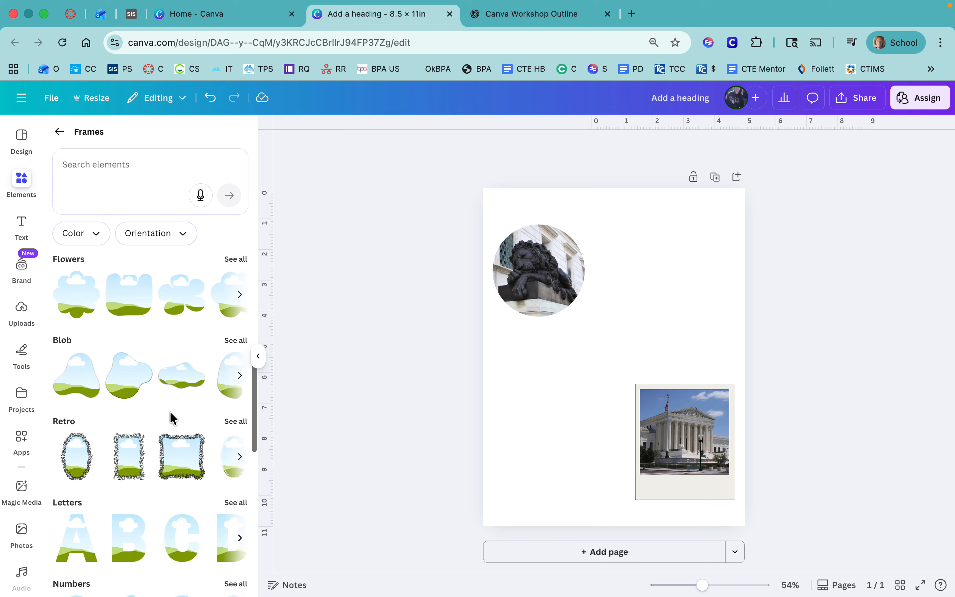
scroll(171, 414, "down", 2)
mouse_move(144, 393)
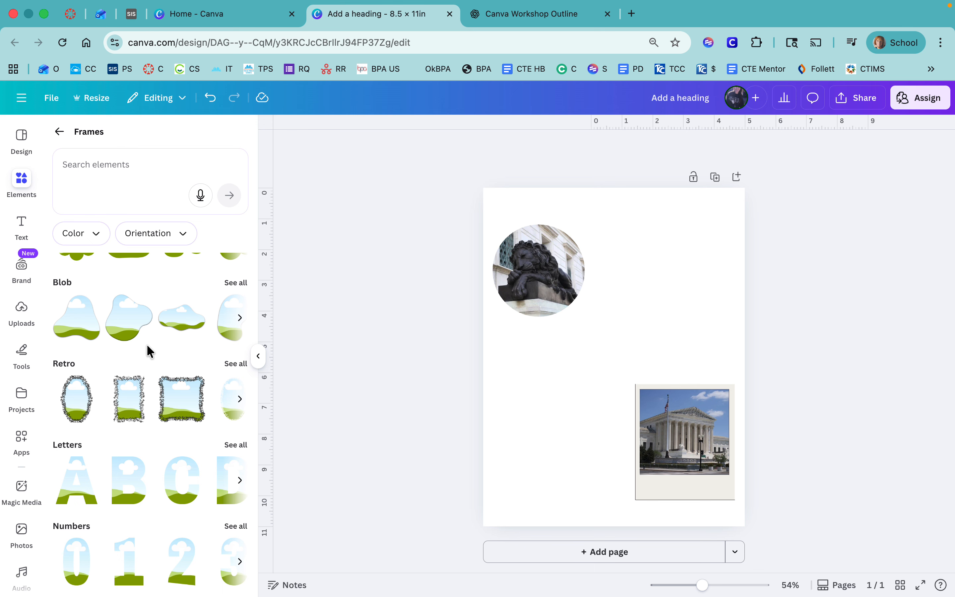
scroll(148, 348, "up", 2)
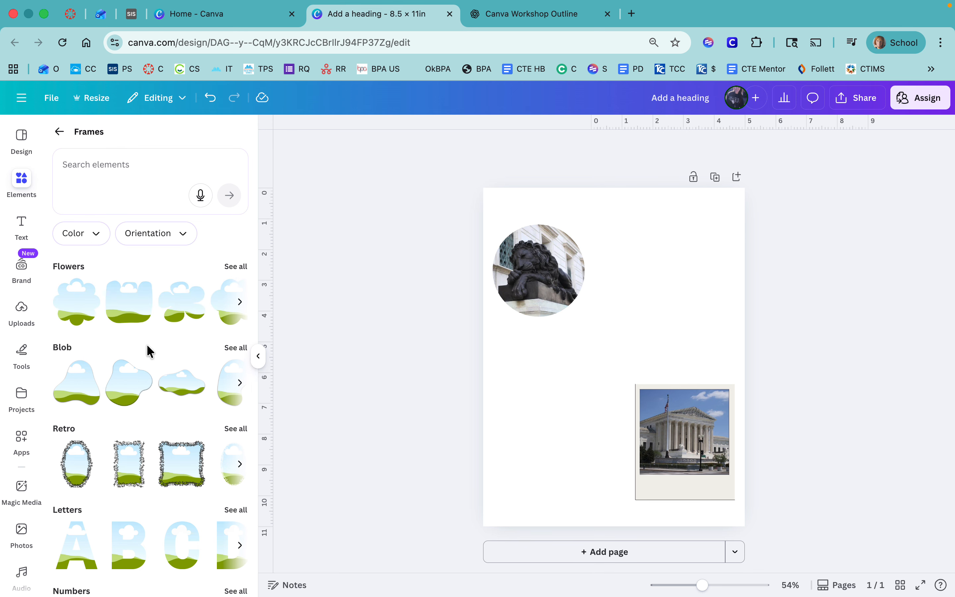
scroll(145, 332, "up", 1)
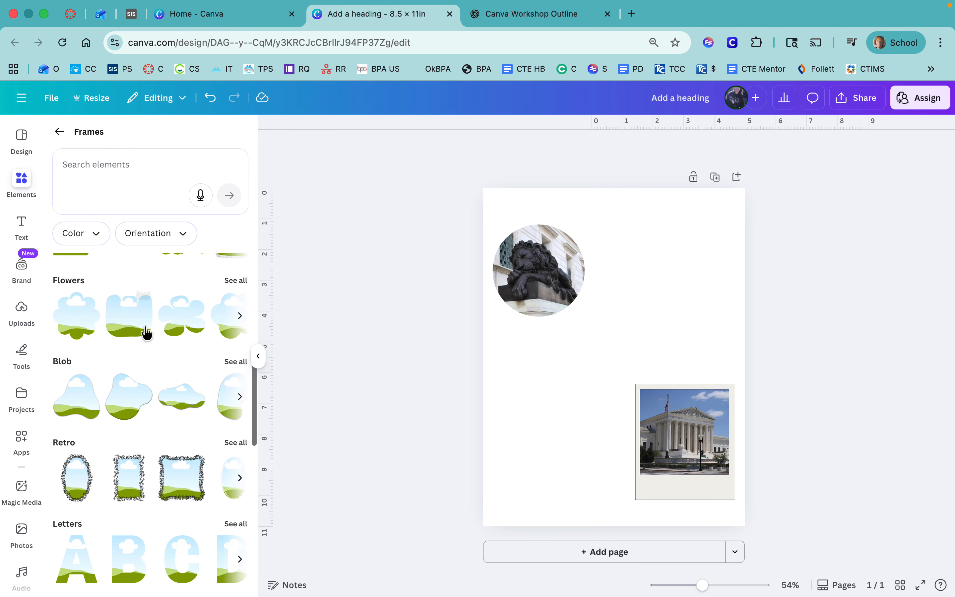
scroll(155, 366, "down", 7)
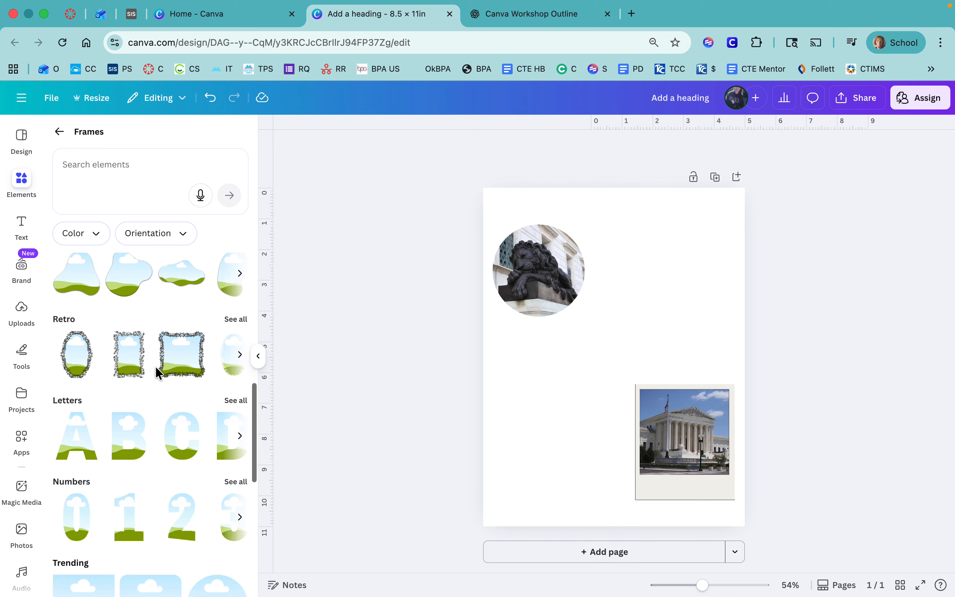
scroll(158, 393, "up", 12)
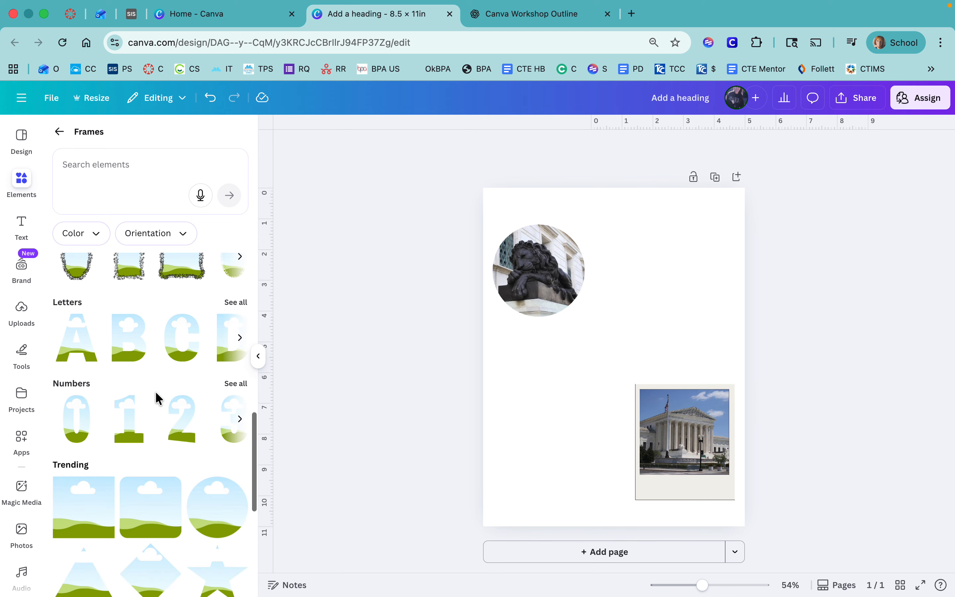
scroll(155, 391, "up", 1)
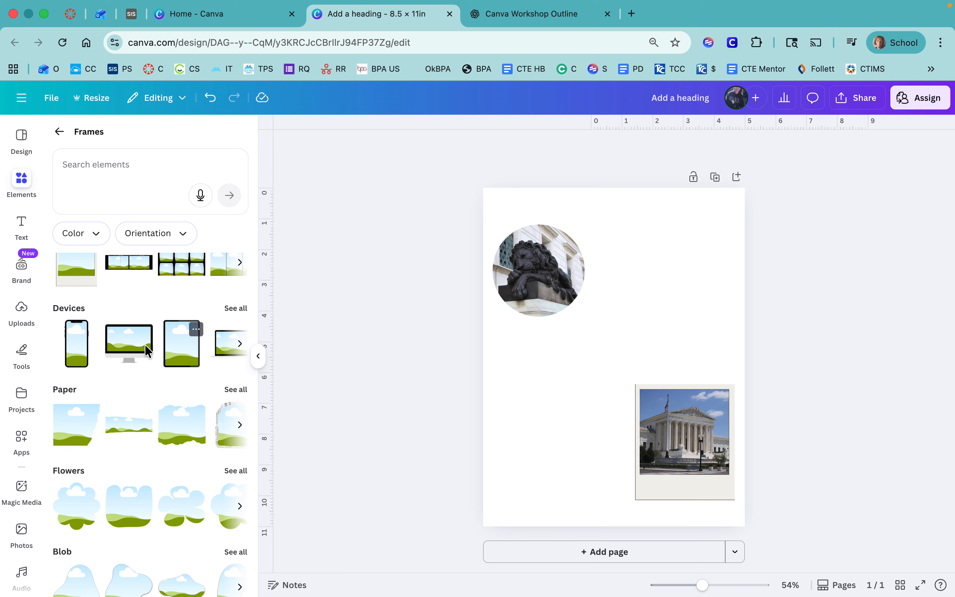
scroll(190, 360, "right", 5)
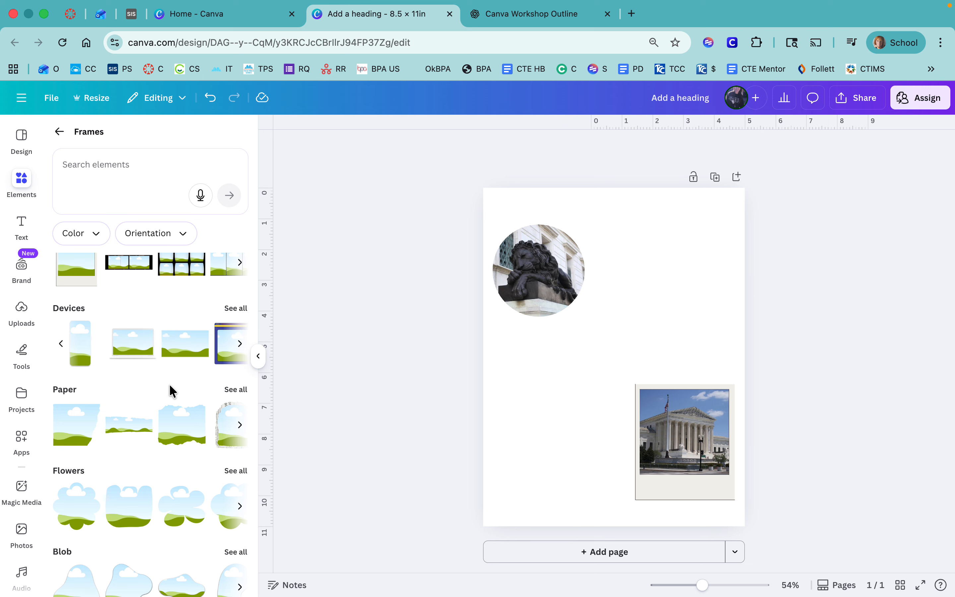
scroll(187, 369, "right", 2)
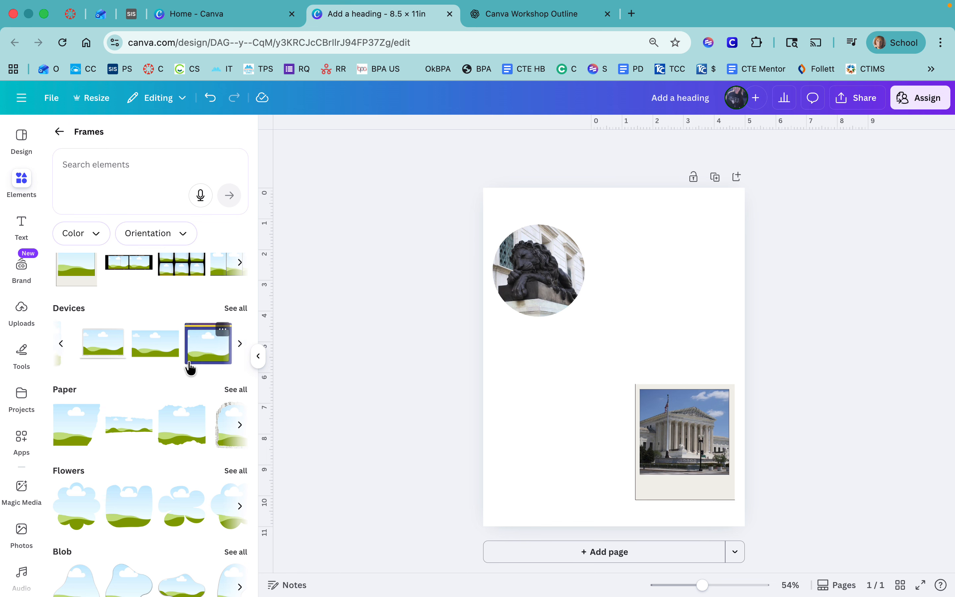
scroll(189, 367, "up", 3)
scroll(150, 385, "up", 3)
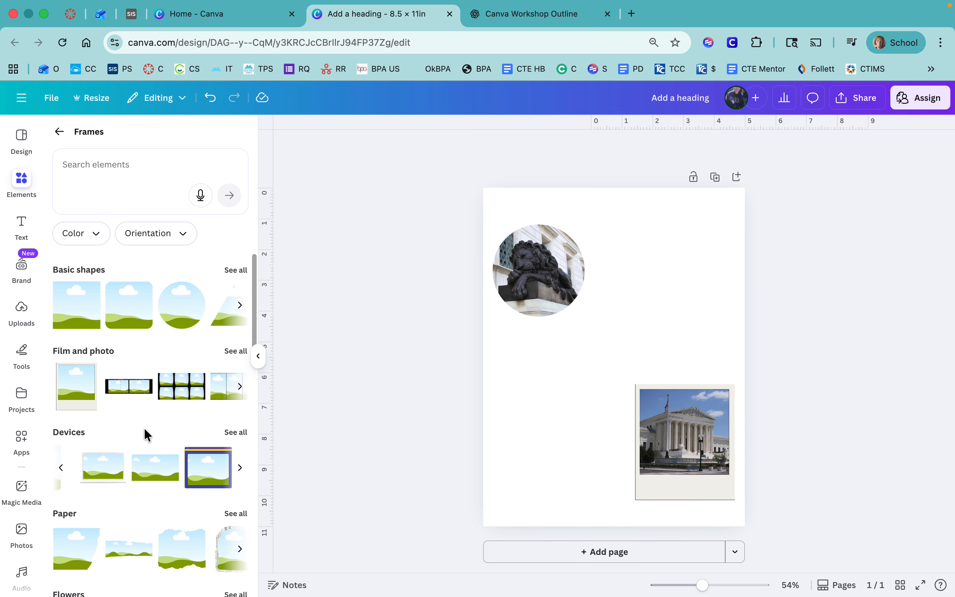
scroll(141, 412, "down", 10)
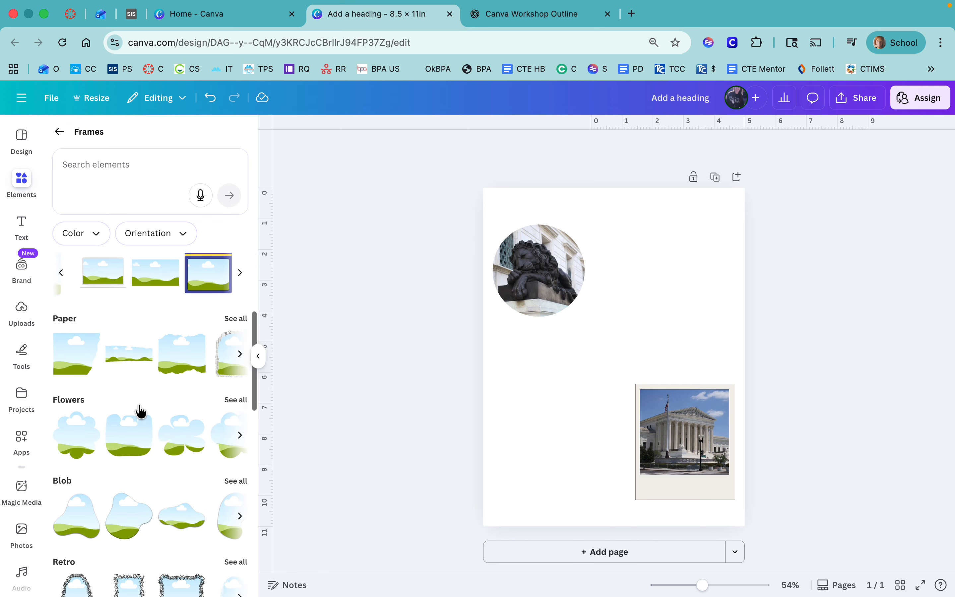
scroll(167, 398, "up", 7)
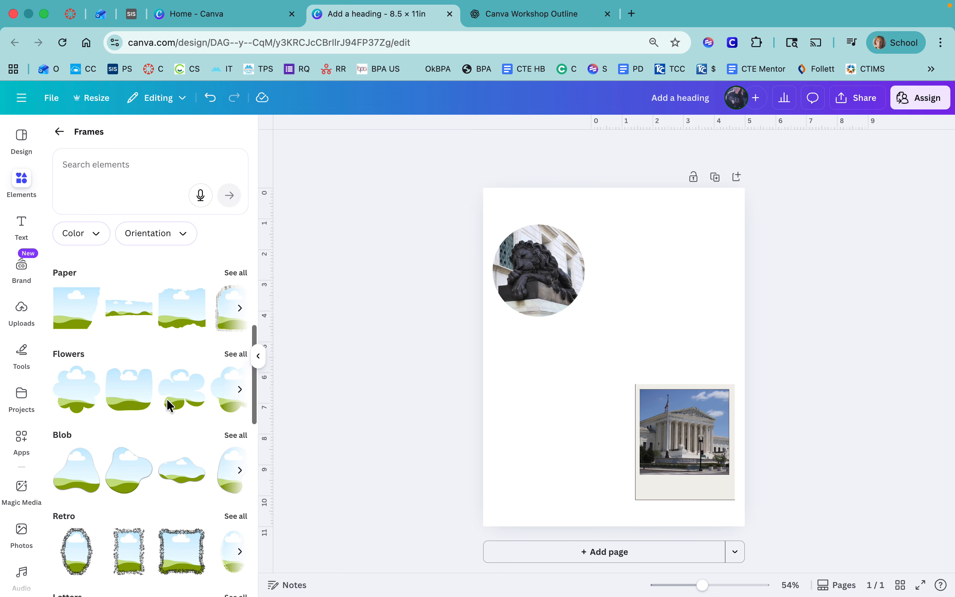
- Add the smartphone frame from Devices, shrink it, and place it above the courthouse photo in the page's upper-right area
scroll(170, 406, "left", 5)
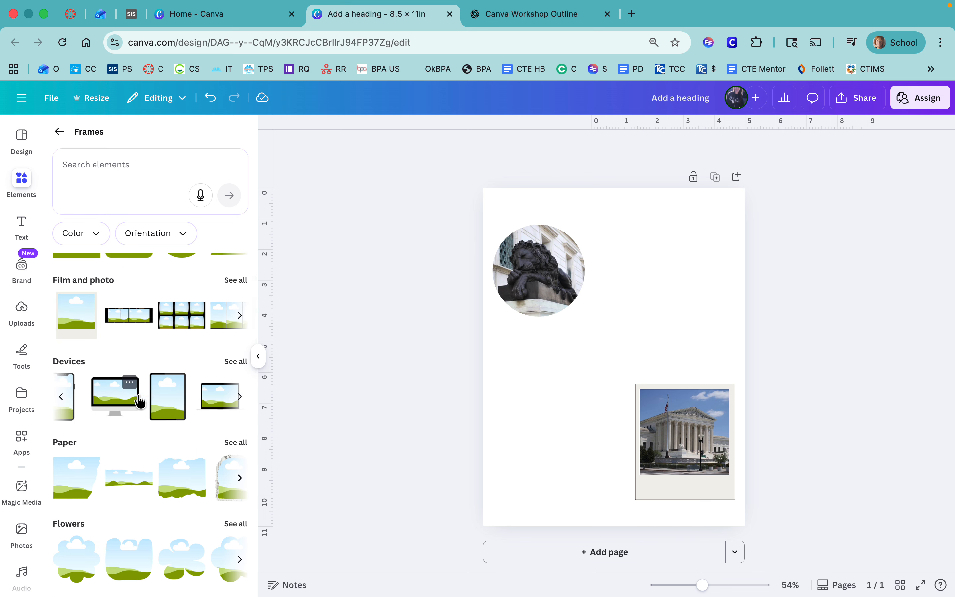
scroll(166, 400, "left", 1)
left_click(81, 399)
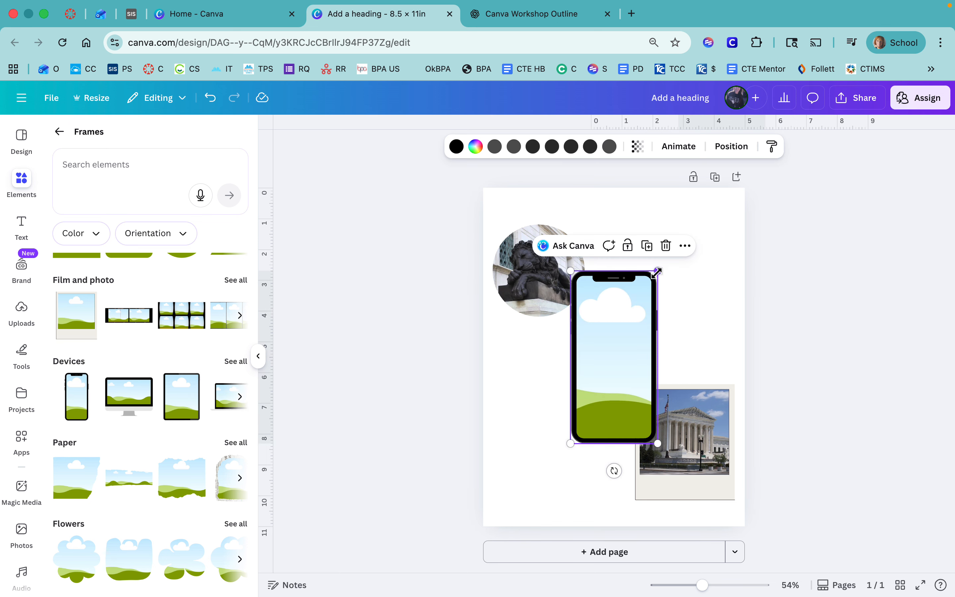
left_click_drag(656, 273, 633, 309)
left_click_drag(607, 367, 678, 278)
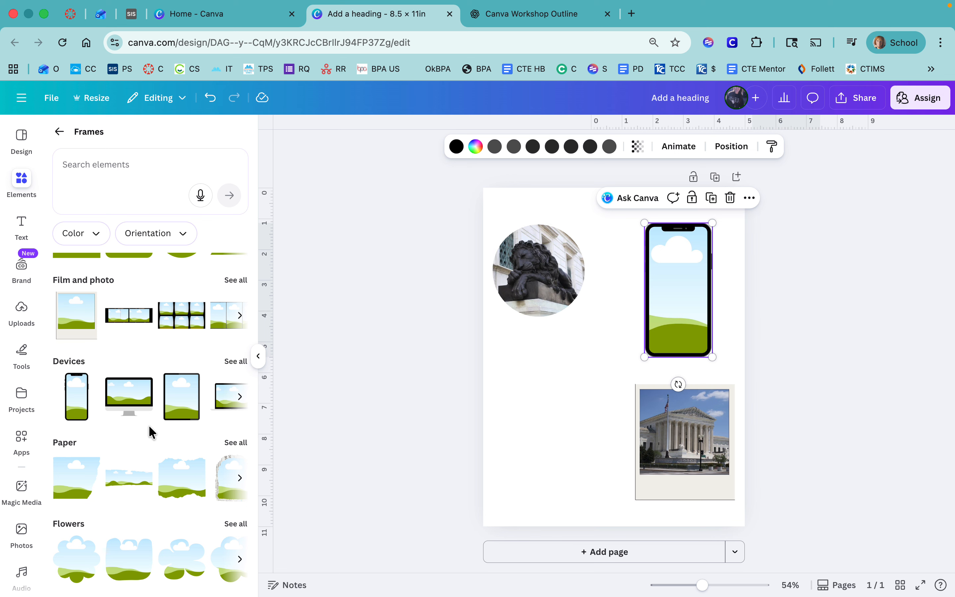
- Add the uploaded bronze statue photo and shrink it to fit the page's empty lower-left area
scroll(148, 425, "up", 3)
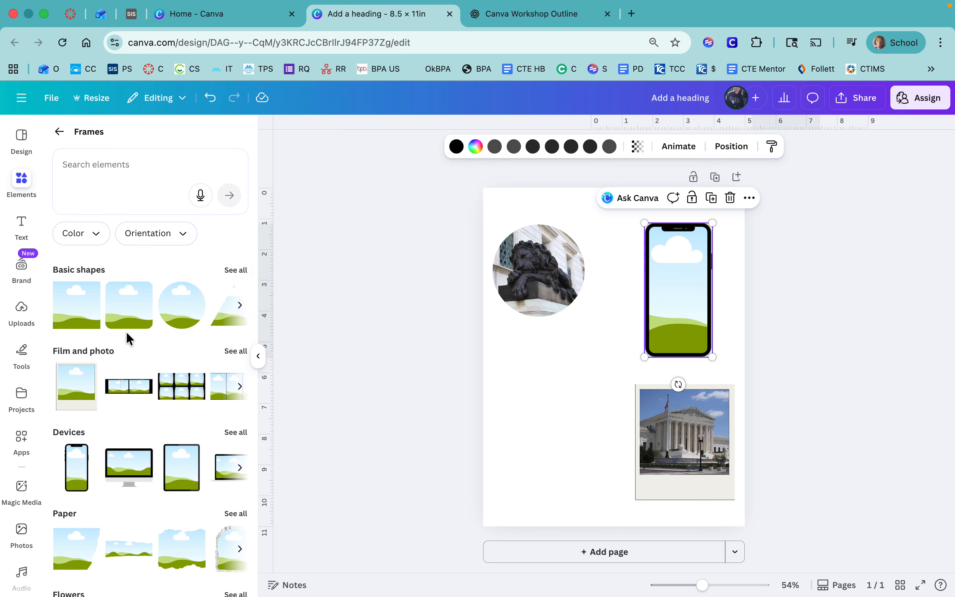
left_click(16, 323)
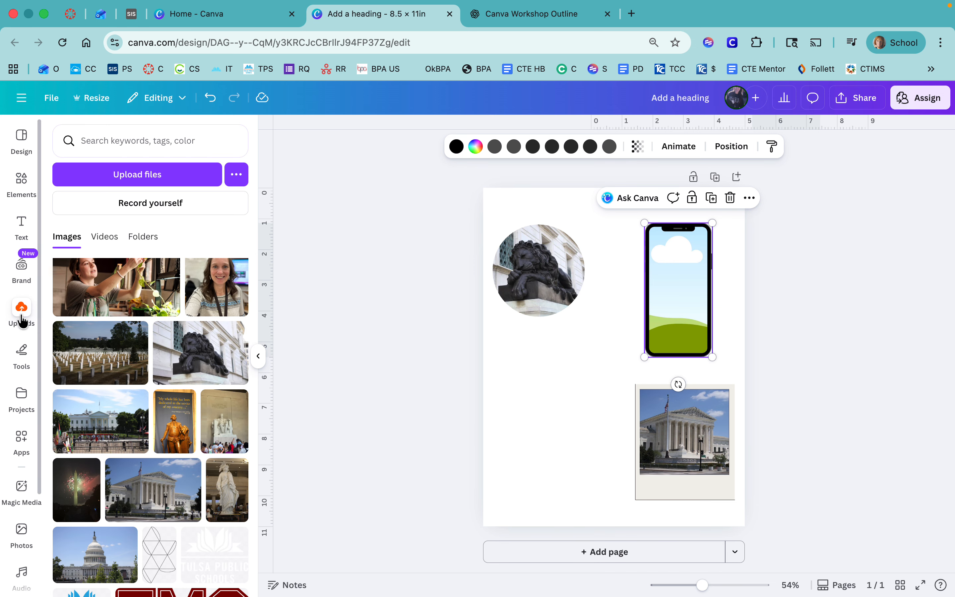
left_click(174, 424)
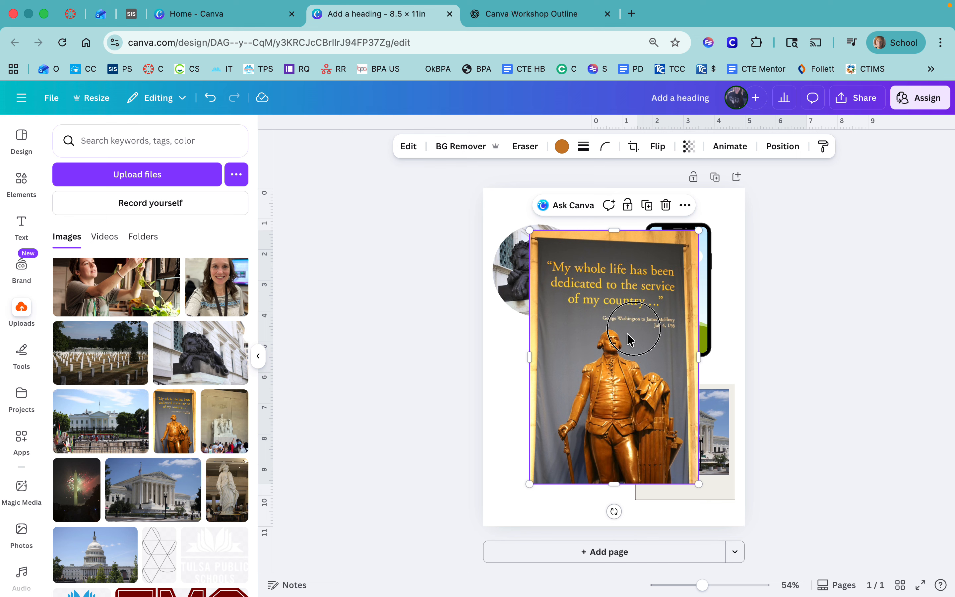
left_click_drag(619, 334, 591, 361)
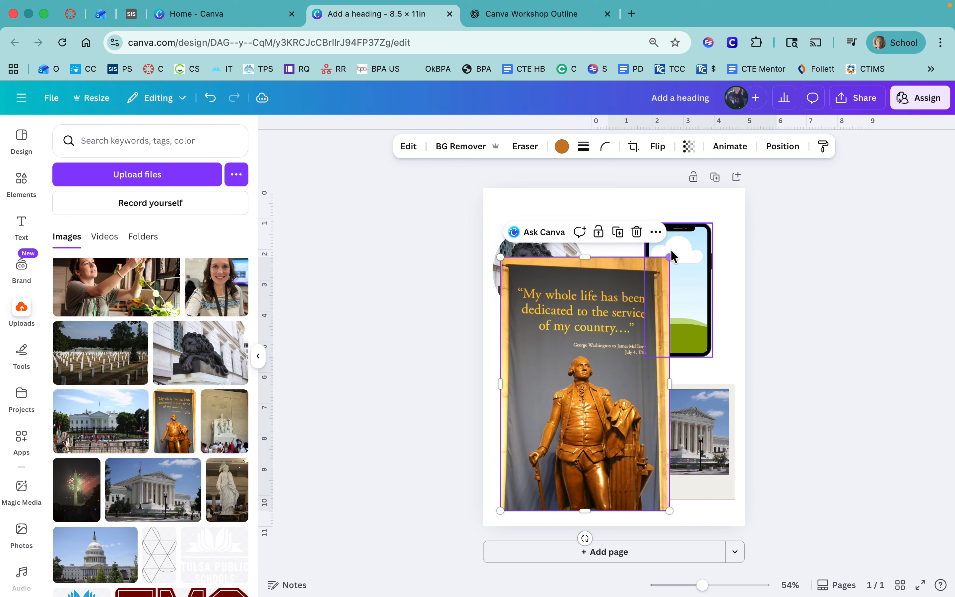
left_click_drag(670, 257, 596, 369)
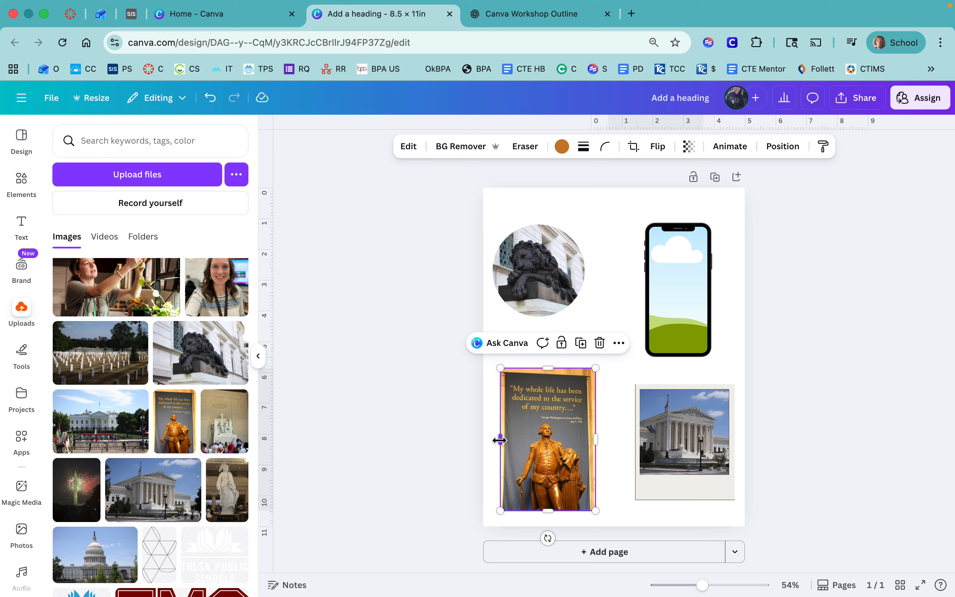
- Crop the statue photo to remove most of the quotation, enlarging and repositioning the image so the statue fills the nearly square crop
left_click_drag(546, 368, 555, 414)
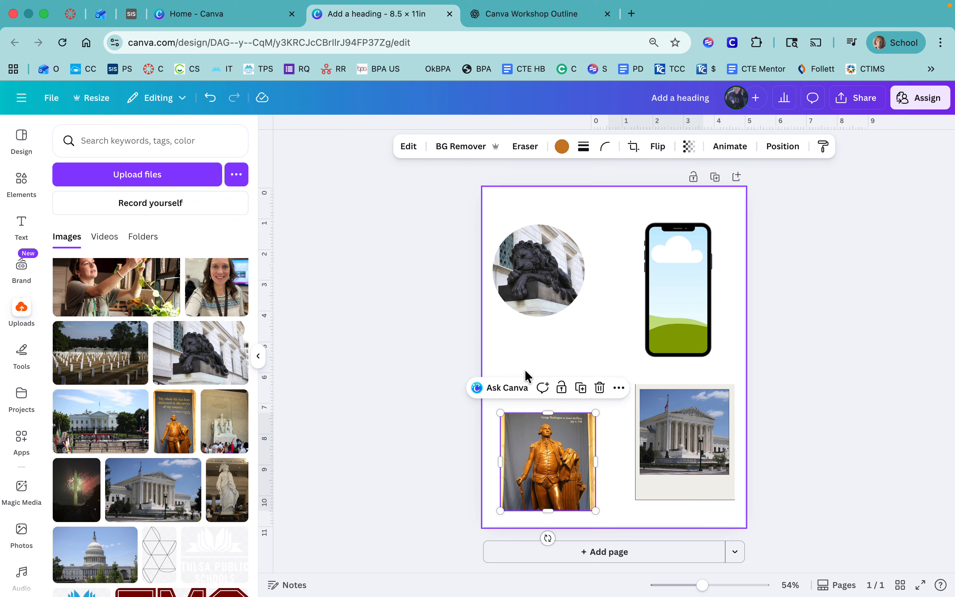
double_click(556, 468)
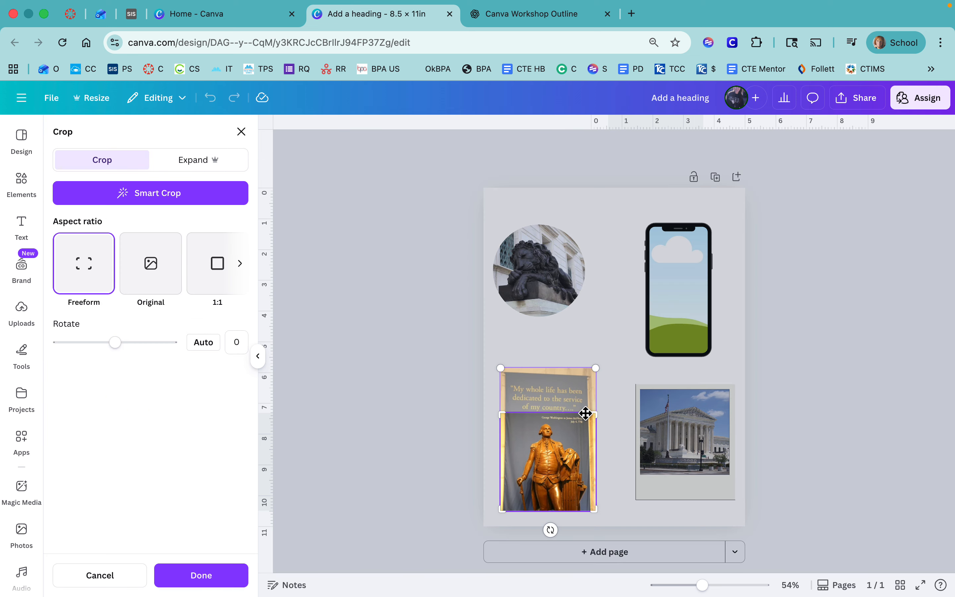
left_click_drag(598, 368, 635, 321)
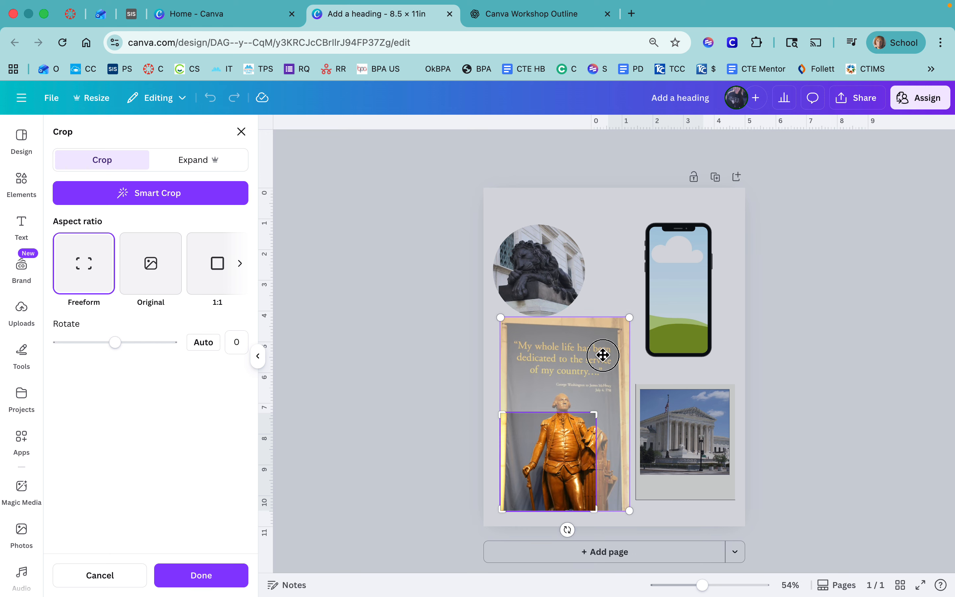
left_click_drag(603, 356, 599, 403)
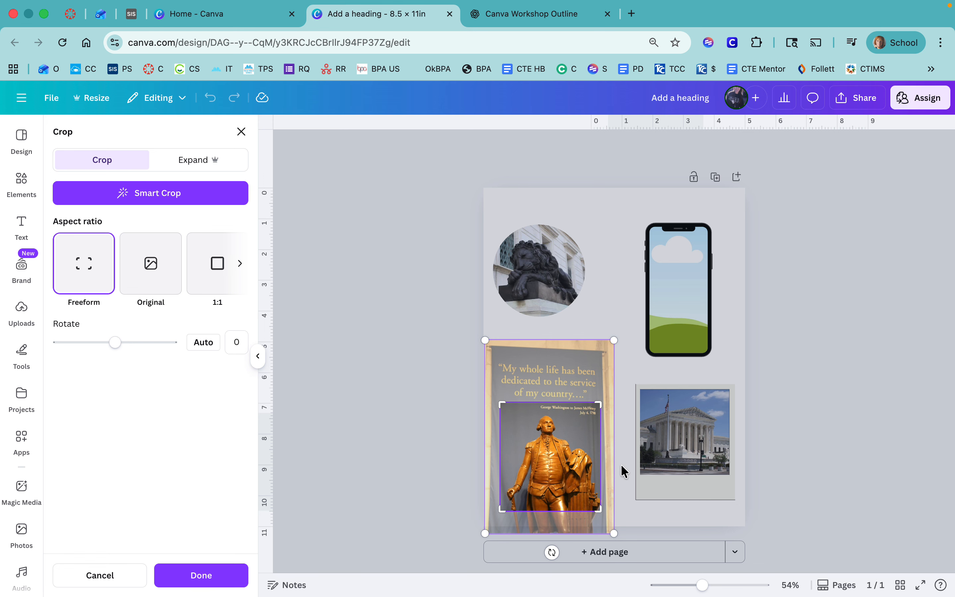
key("Return")
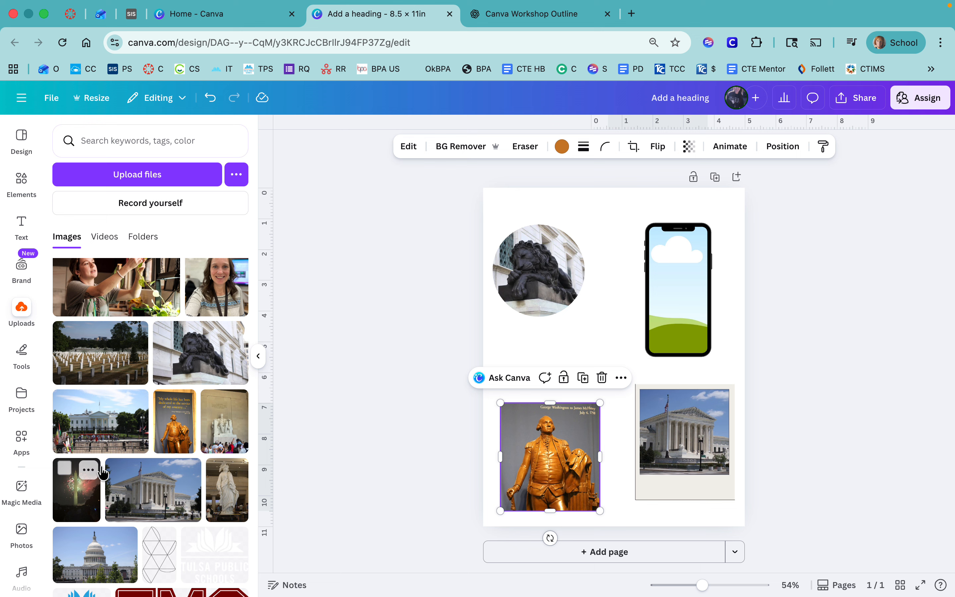
- Fill the smartphone frame with the uploaded fireworks photo, enlarging and repositioning the image inside the frame
left_click_drag(79, 501, 677, 293)
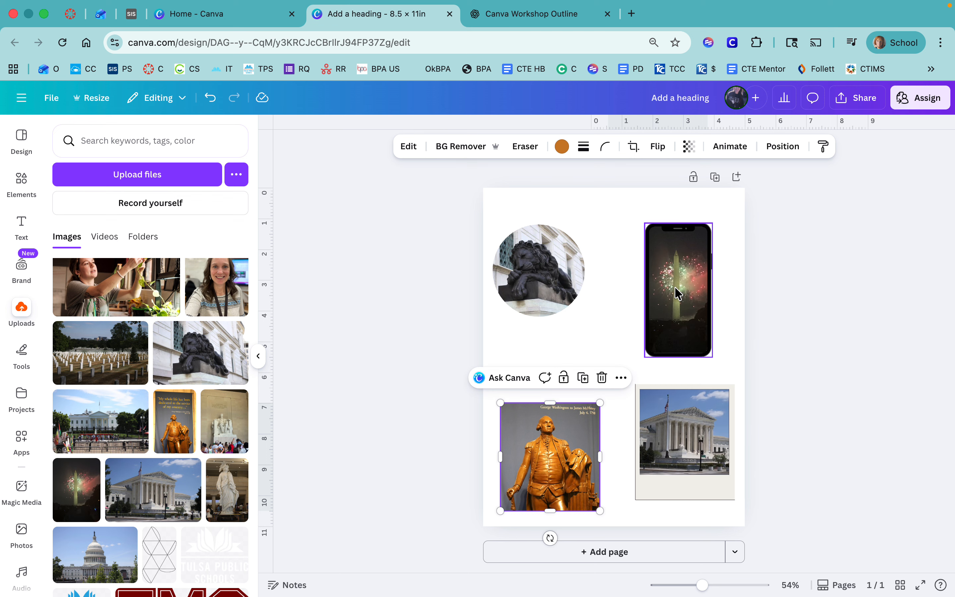
double_click(675, 305)
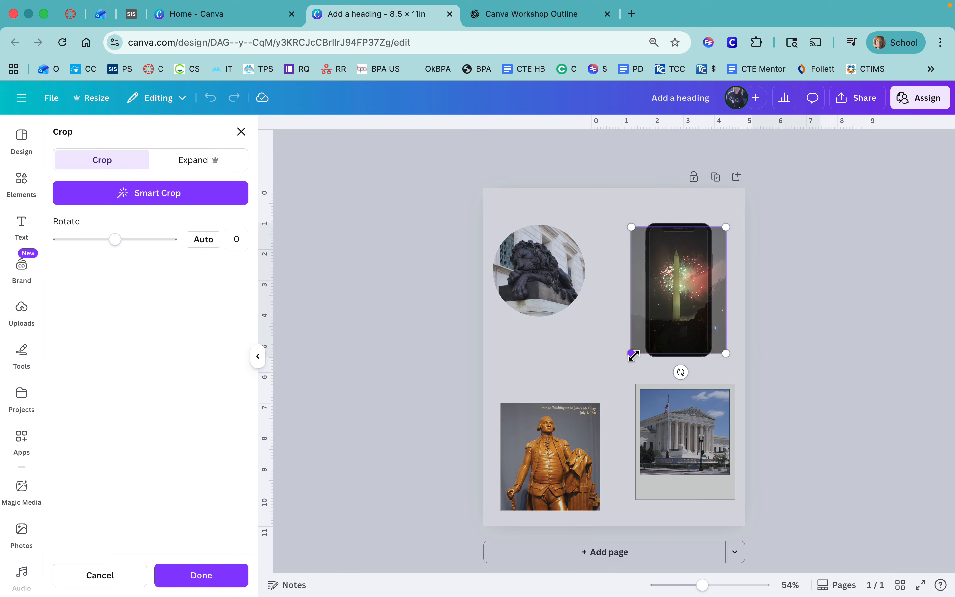
left_click_drag(630, 357, 618, 367)
left_click_drag(688, 296, 705, 299)
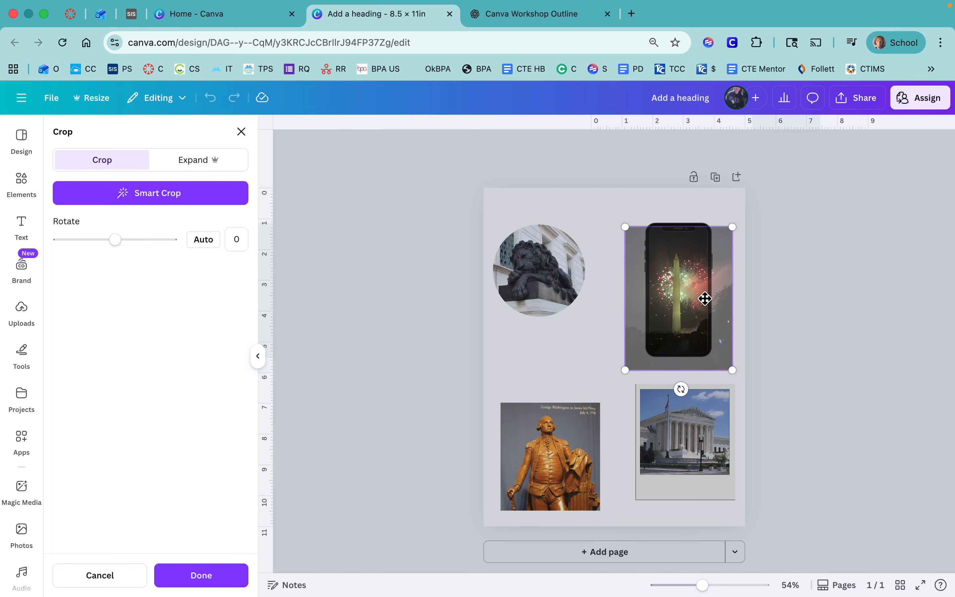
left_click(598, 351)
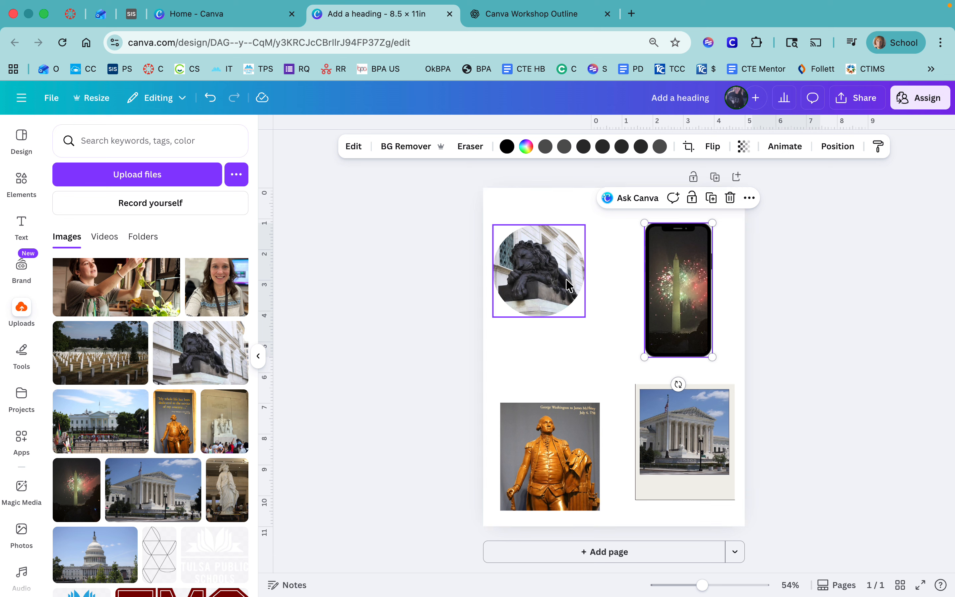
- Add a solid border with a stroke weight just over 10 to the circular lion photo
left_click(548, 292)
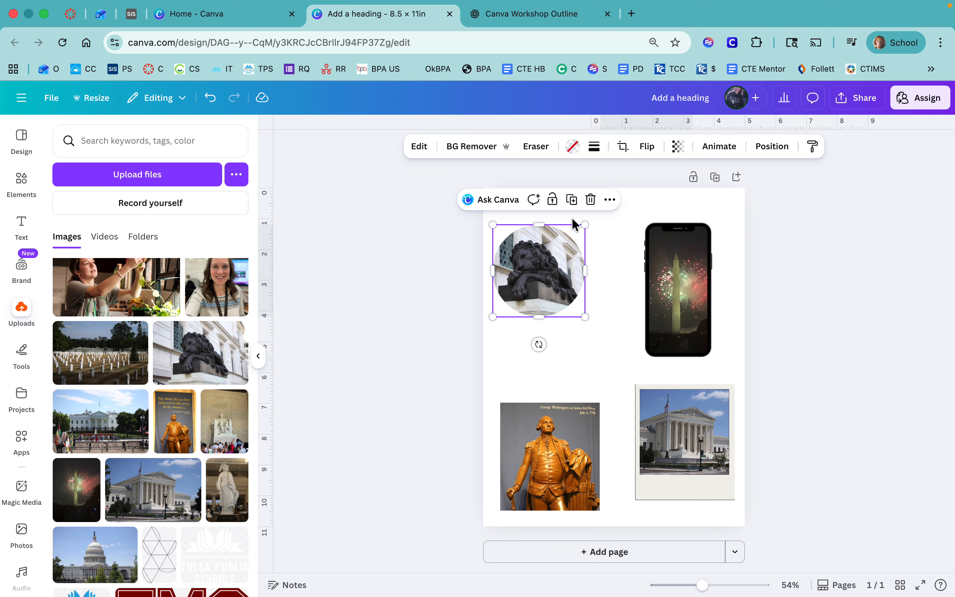
left_click(595, 148)
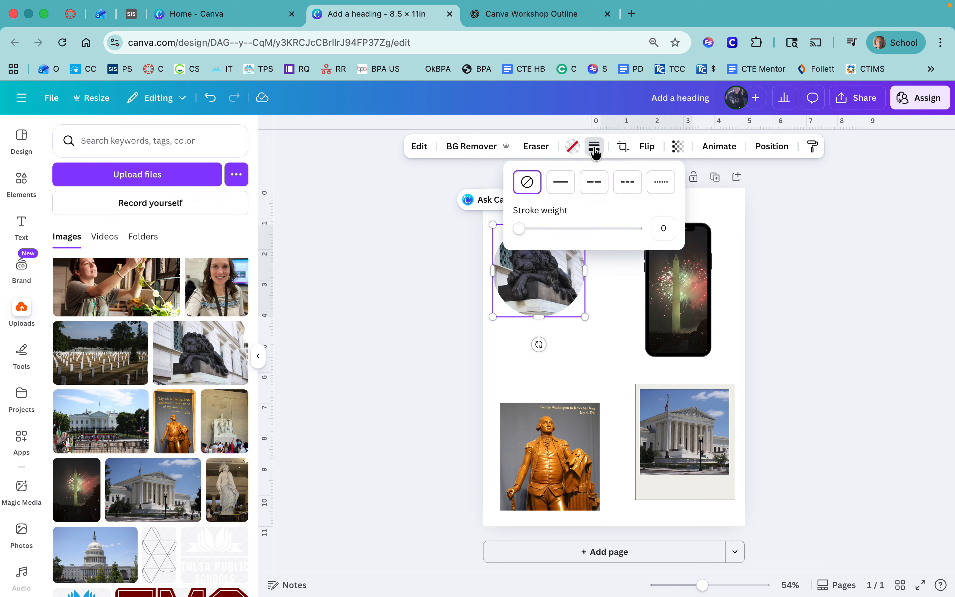
left_click(561, 191)
left_click(531, 231)
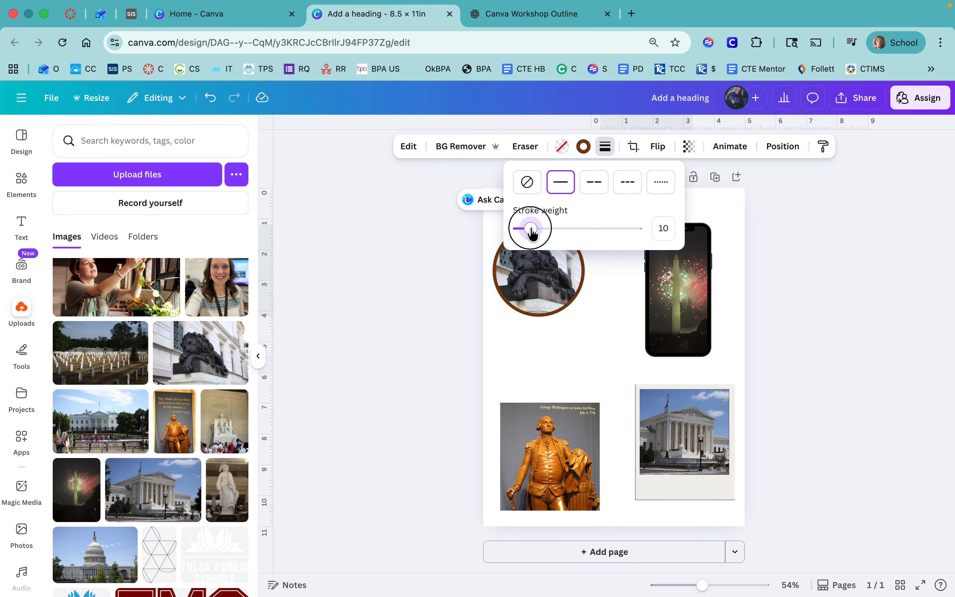
left_click_drag(531, 228, 533, 228)
- Change the circular lion photo's border color to the dark gray from that photo's own palette
left_click(584, 145)
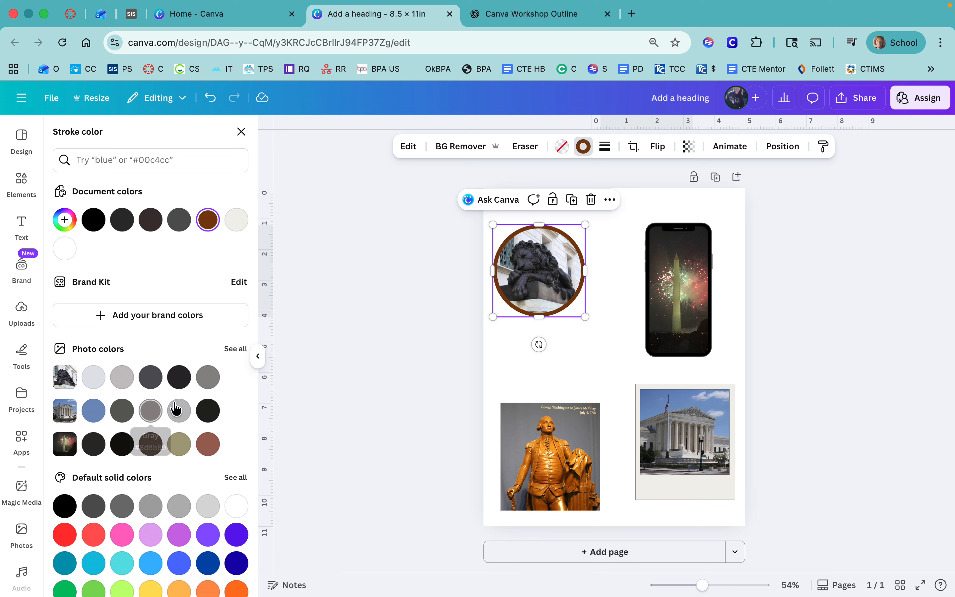
left_click(236, 349)
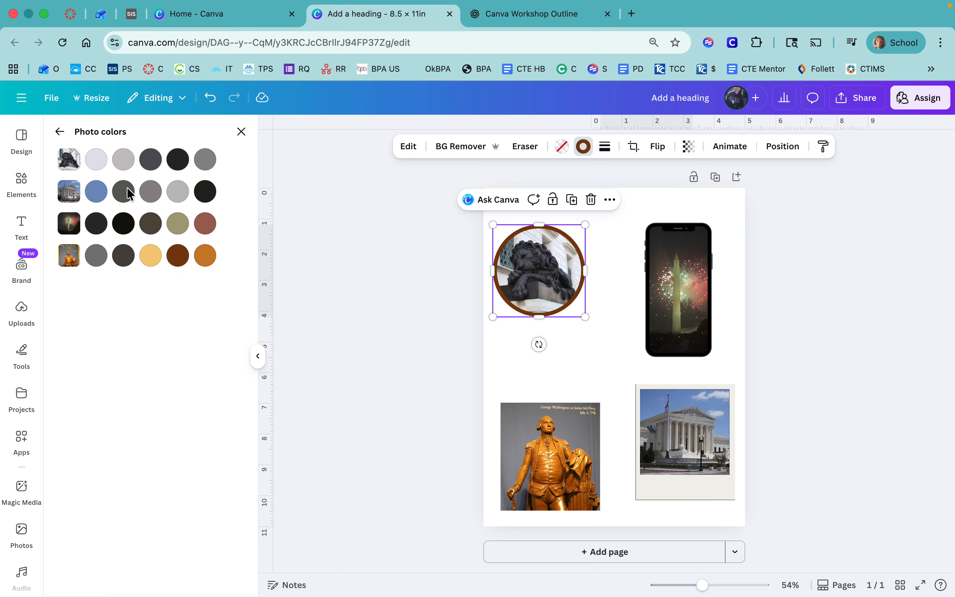
left_click(147, 162)
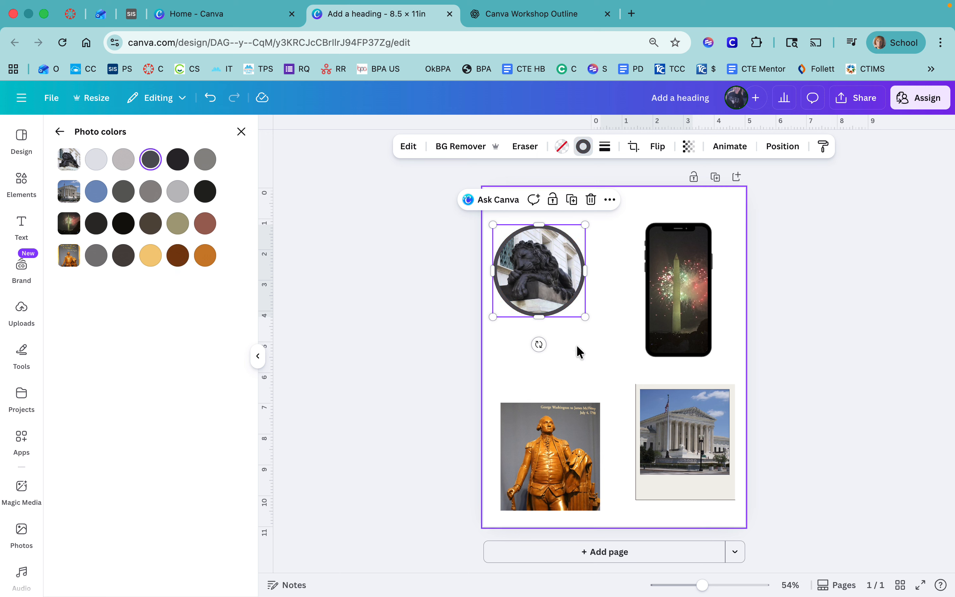
- Apply the Newspaper filter to the columned courthouse photo in the instant-photo frame
left_click(600, 353)
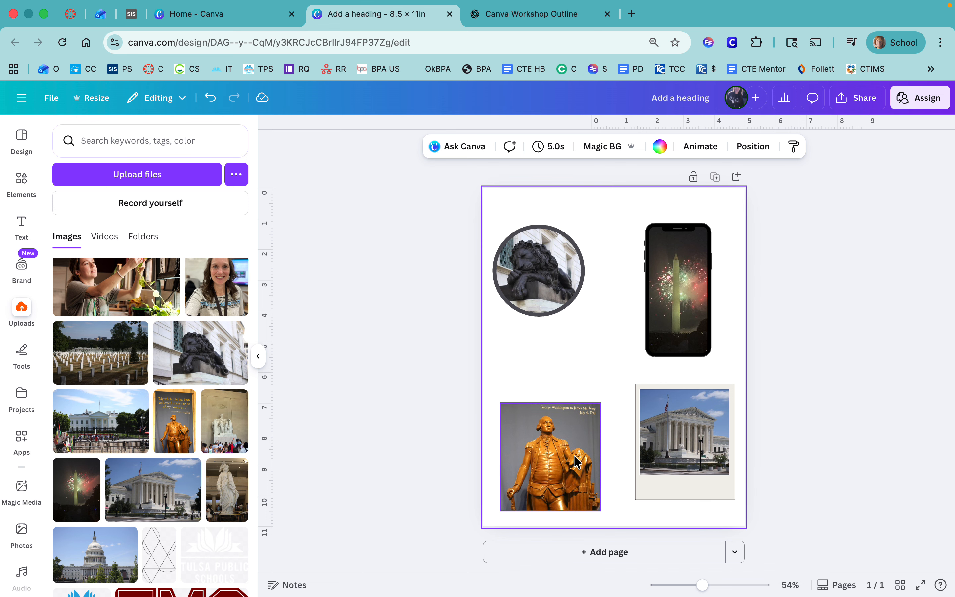
left_click(667, 450)
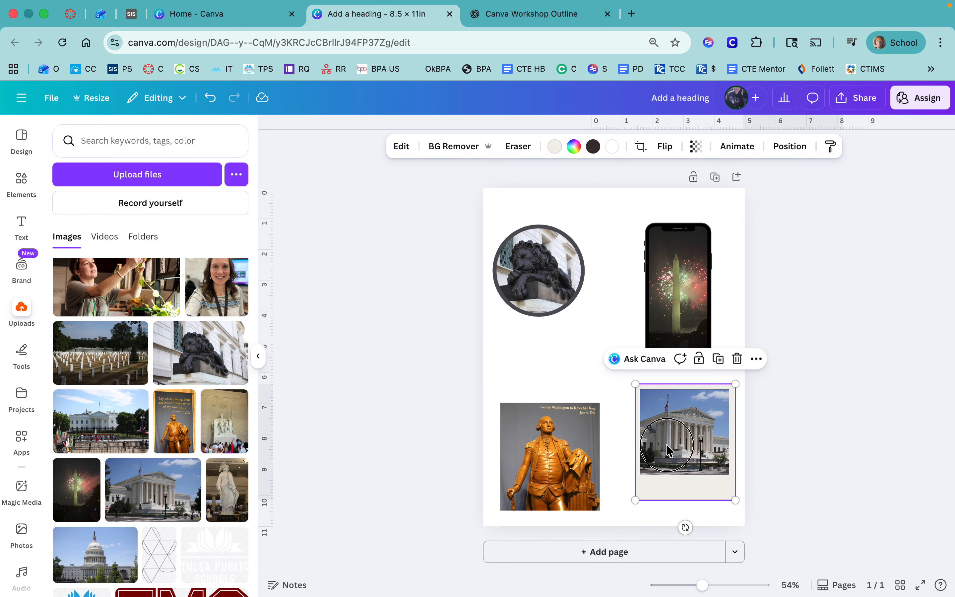
double_click(683, 435)
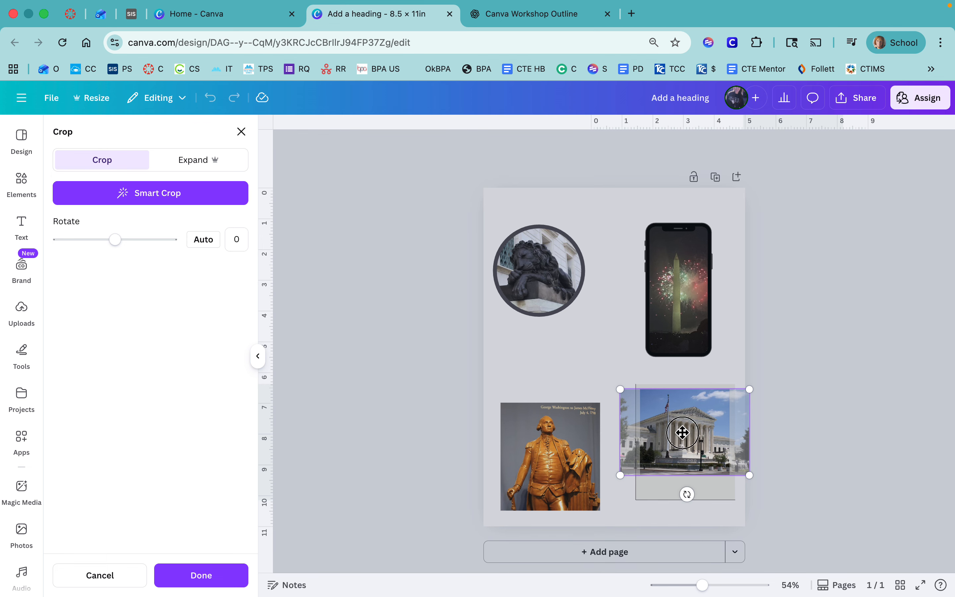
left_click(657, 495)
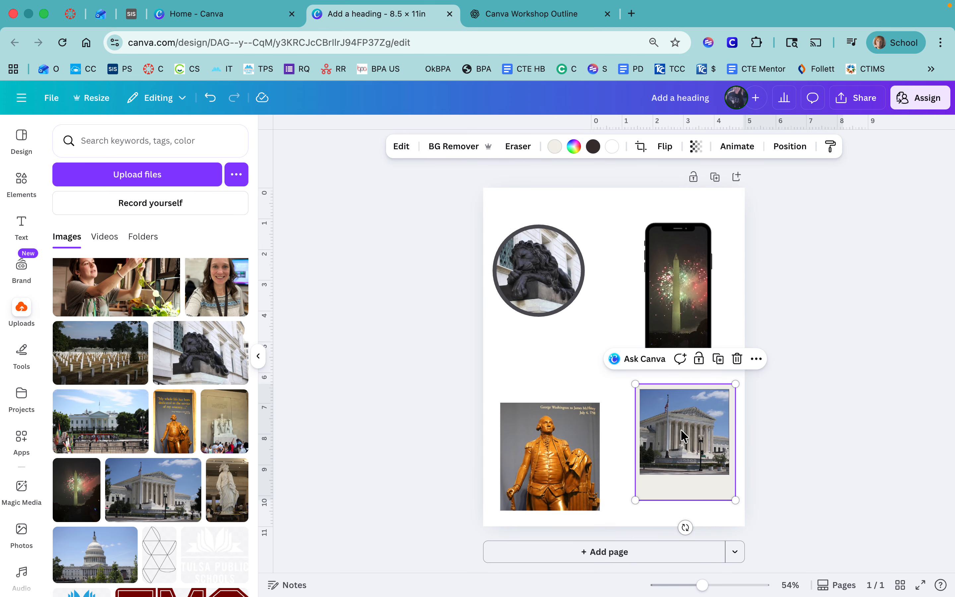
left_click(401, 147)
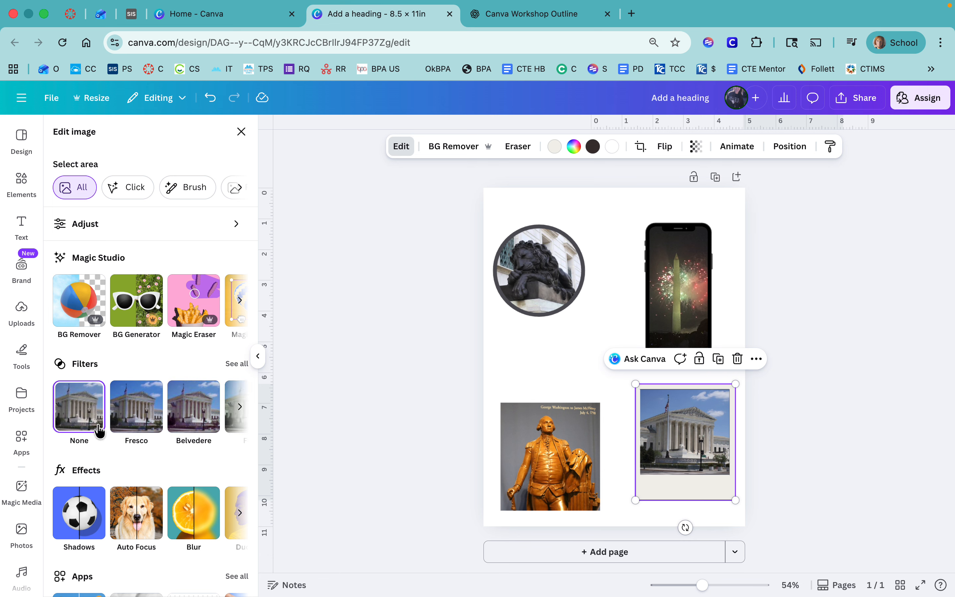
scroll(118, 375, "down", 2)
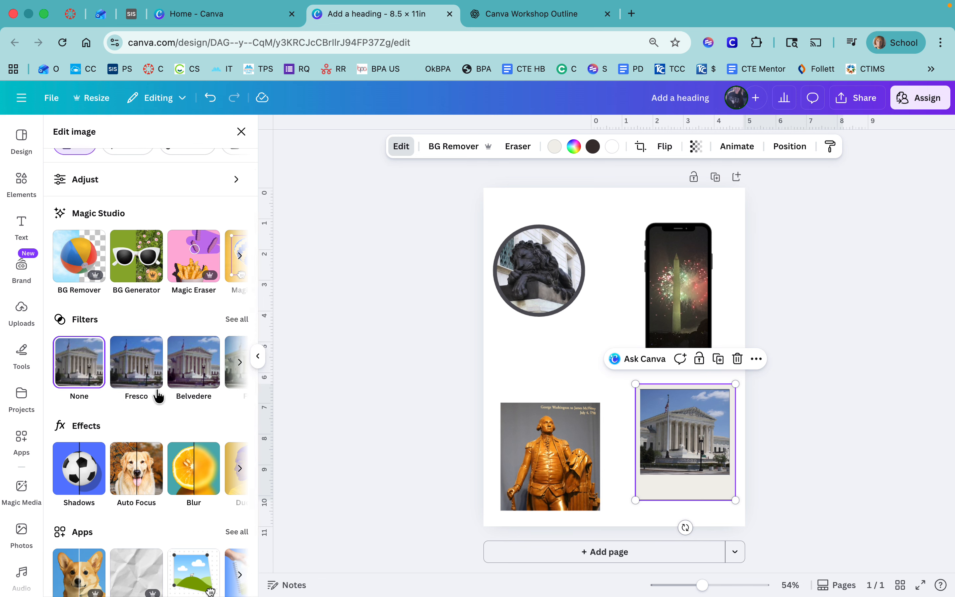
scroll(150, 401, "down", 1)
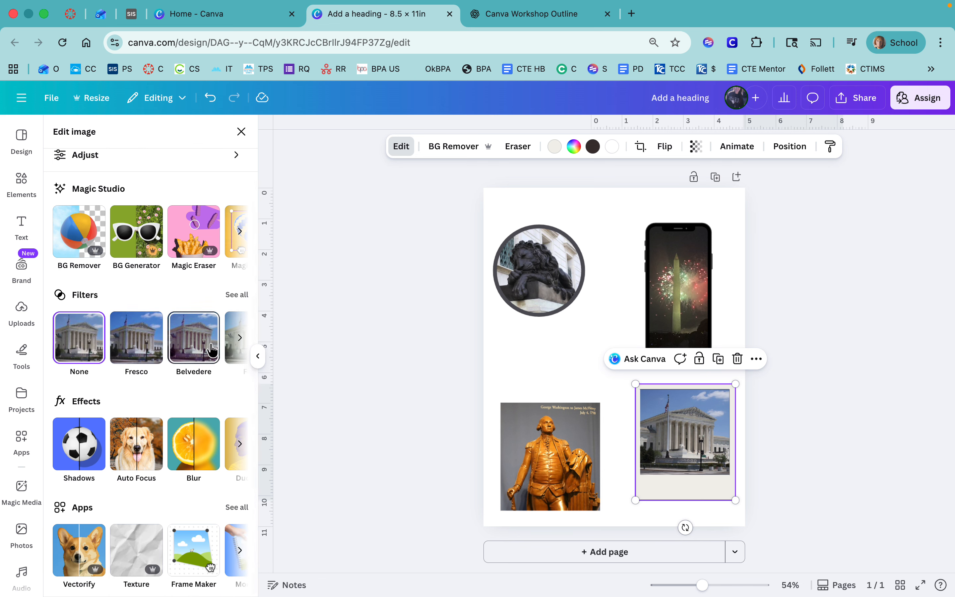
scroll(132, 341, "right", 2)
scroll(132, 342, "right", 2)
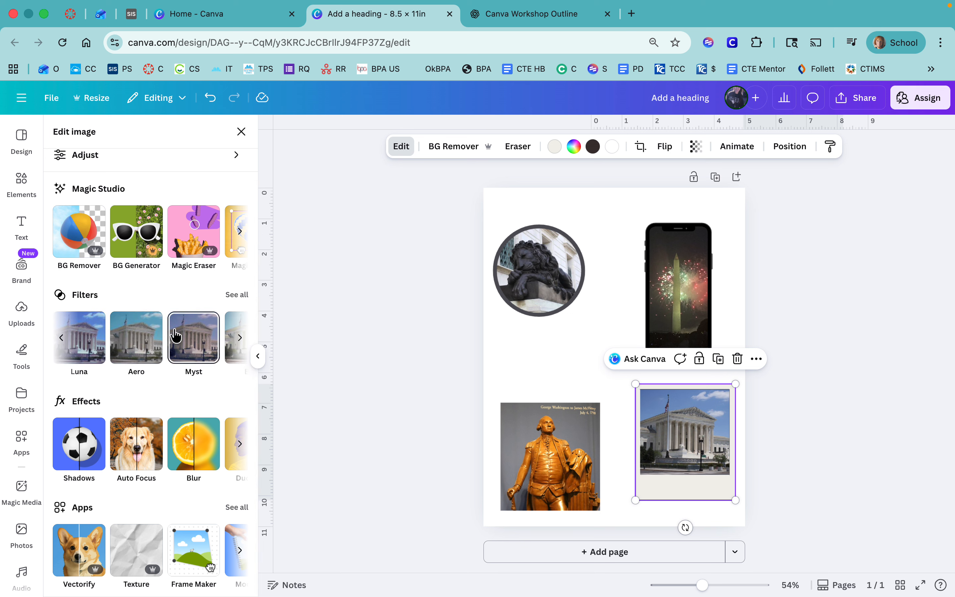
scroll(176, 336, "right", 2)
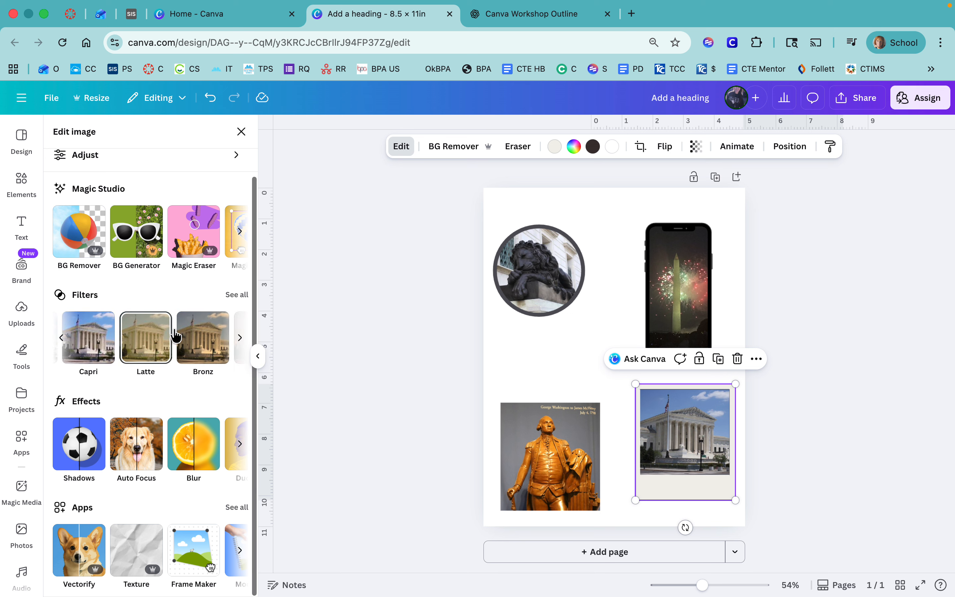
scroll(176, 336, "right", 6)
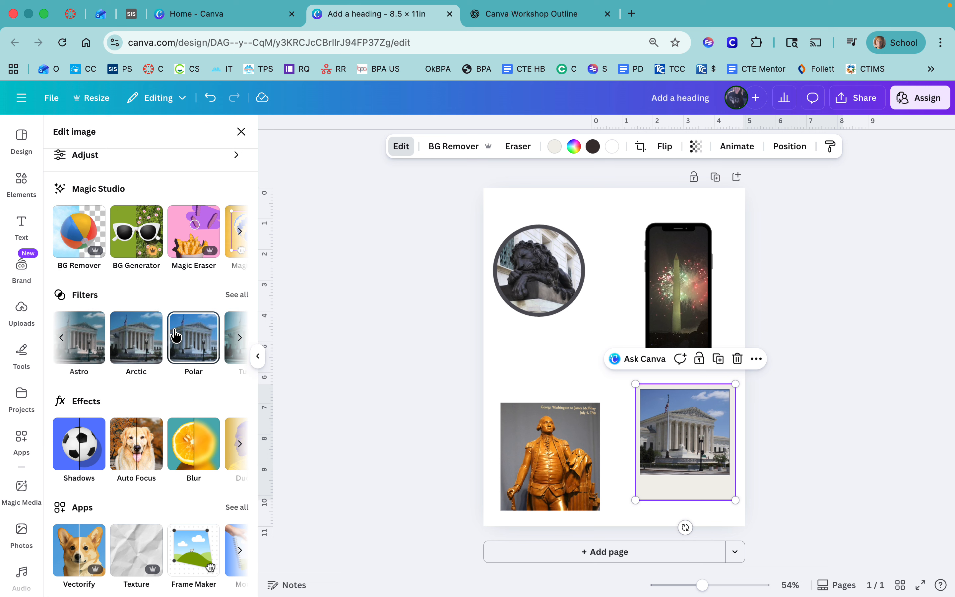
scroll(176, 337, "right", 4)
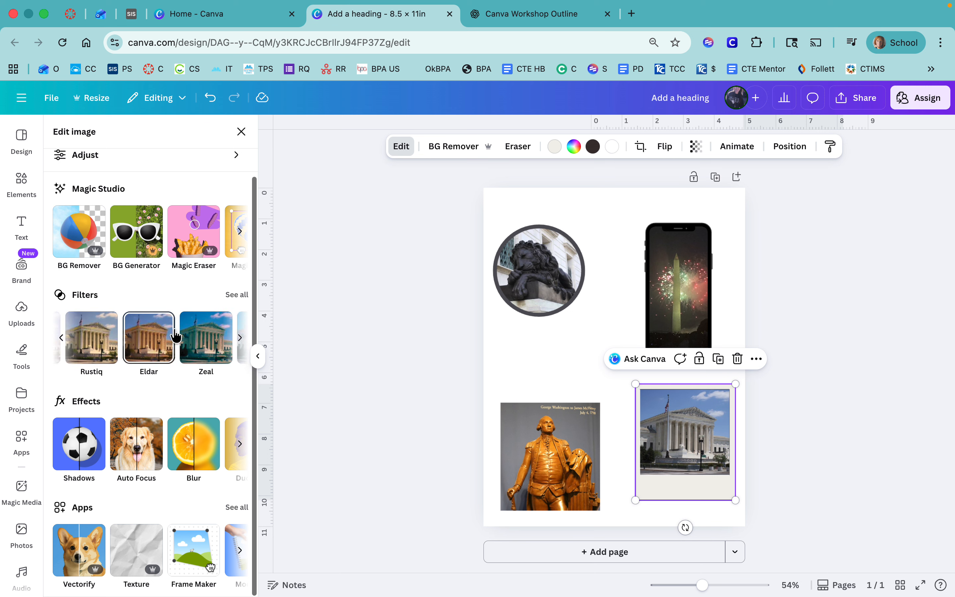
scroll(176, 336, "right", 4)
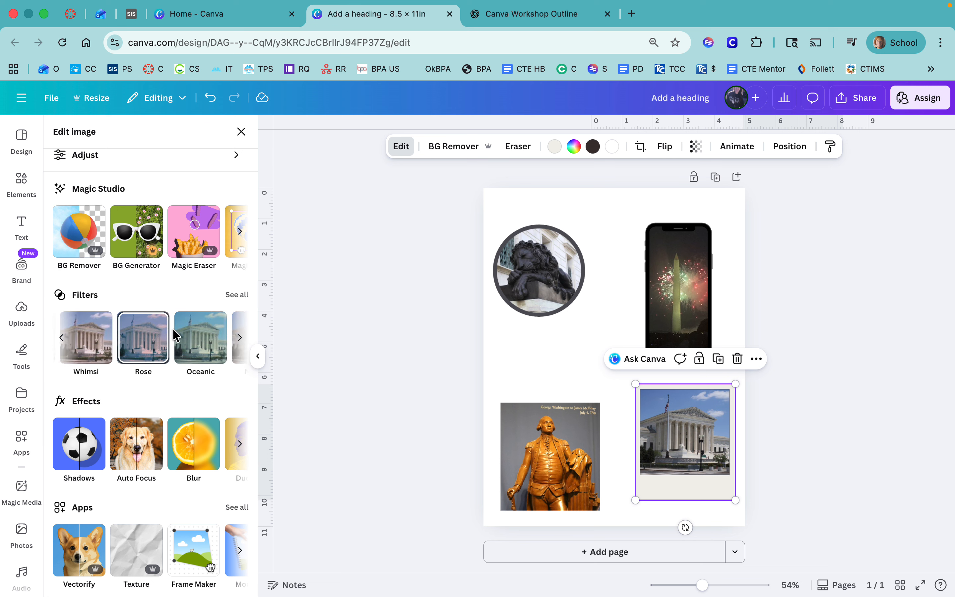
scroll(176, 337, "right", 6)
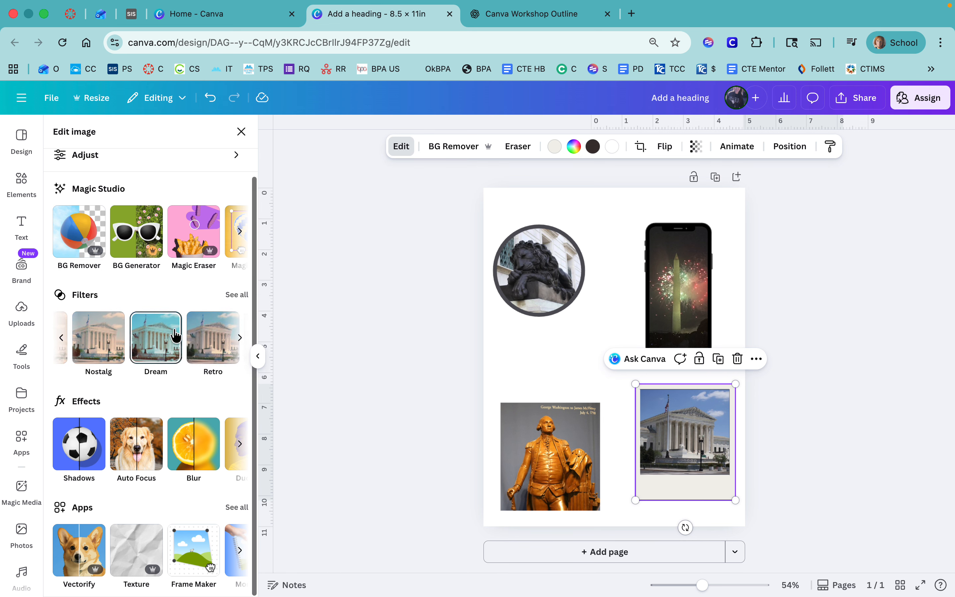
scroll(176, 336, "right", 6)
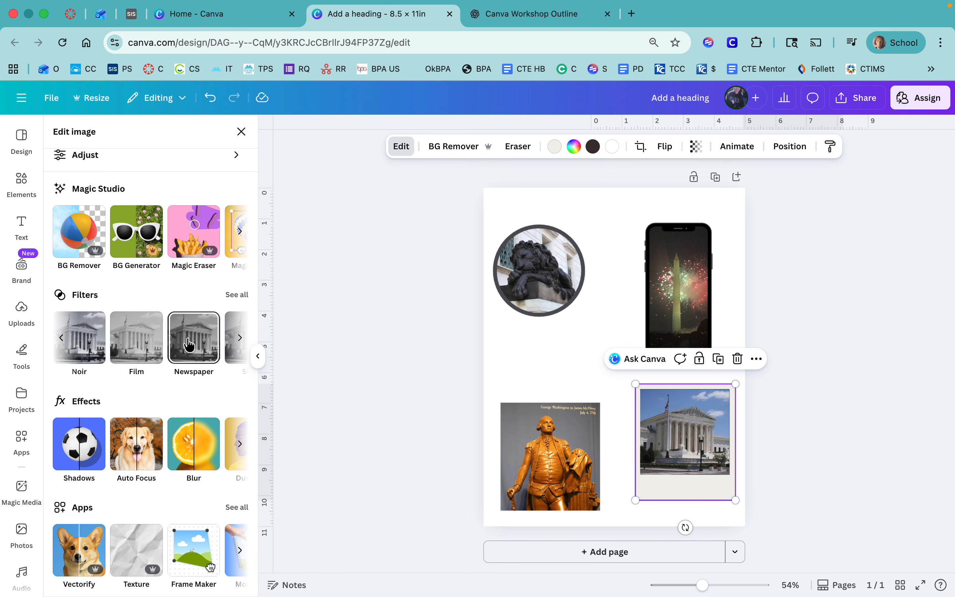
left_click(189, 344)
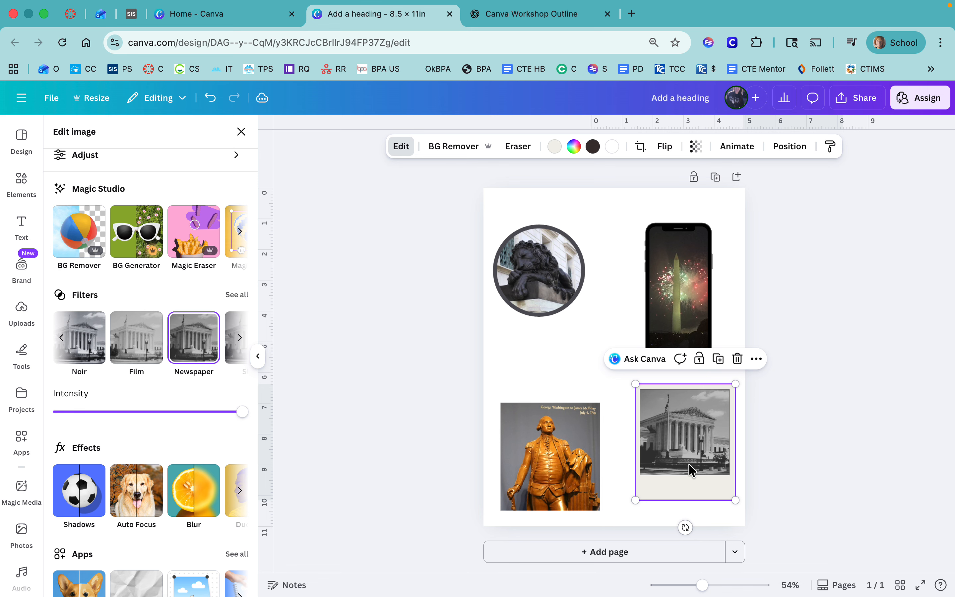
- Remove the background from the bronze-colored statue photo using BG Remover
left_click(540, 455)
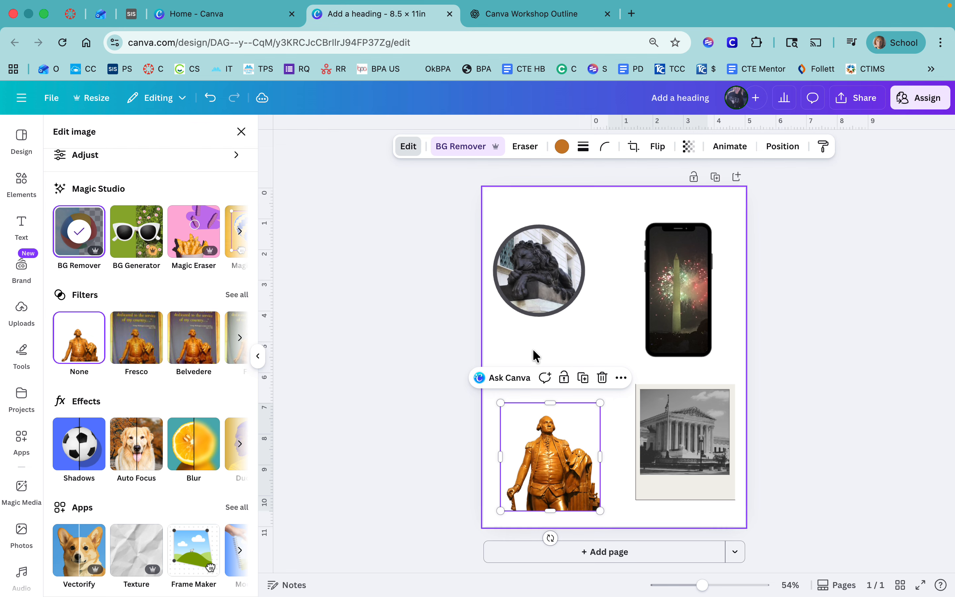
left_click(545, 352)
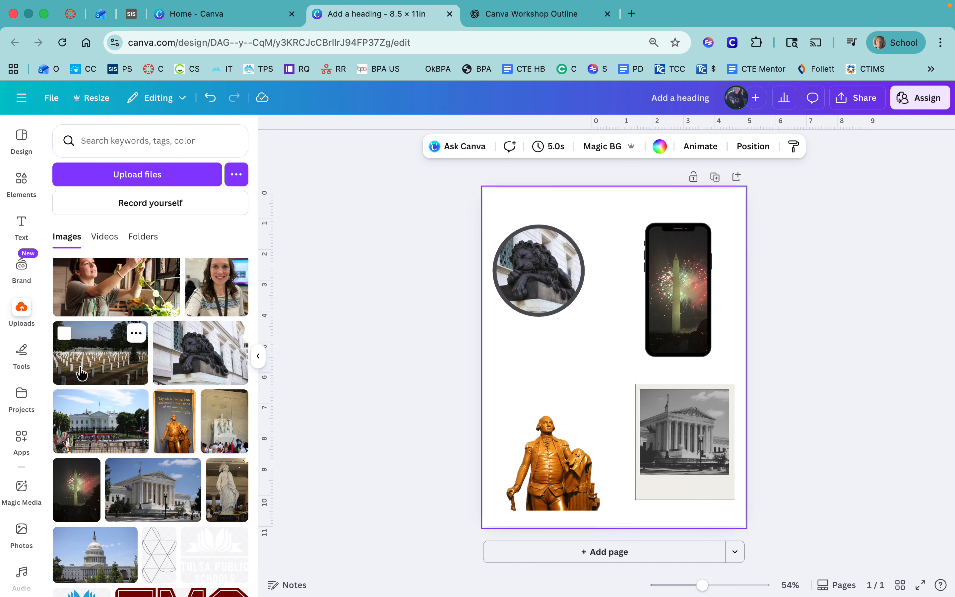
- Add the uploaded cemetery photo to the page and set it as the page background
left_click_drag(81, 373, 565, 371)
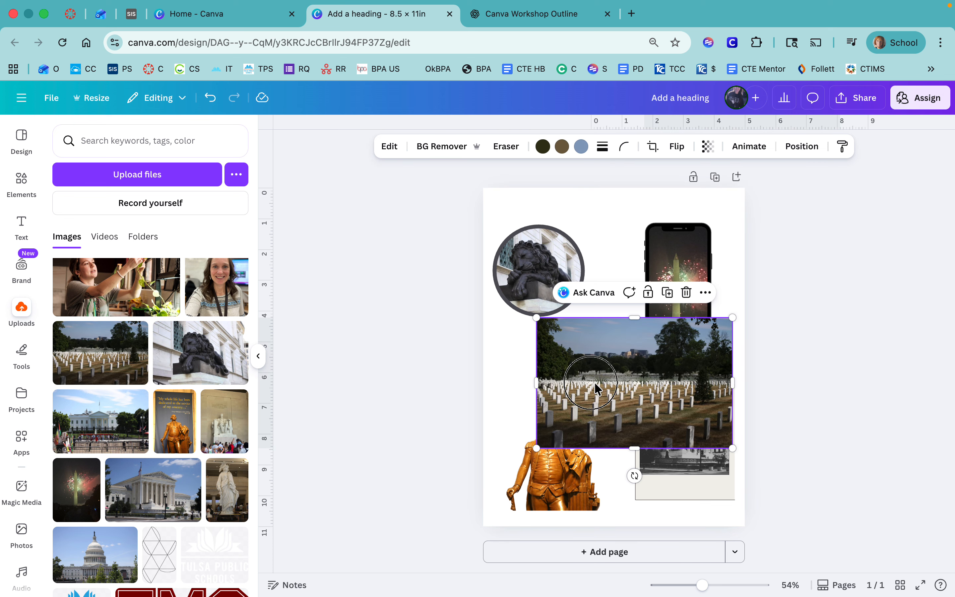
left_click_drag(596, 382, 548, 376)
right_click(579, 372)
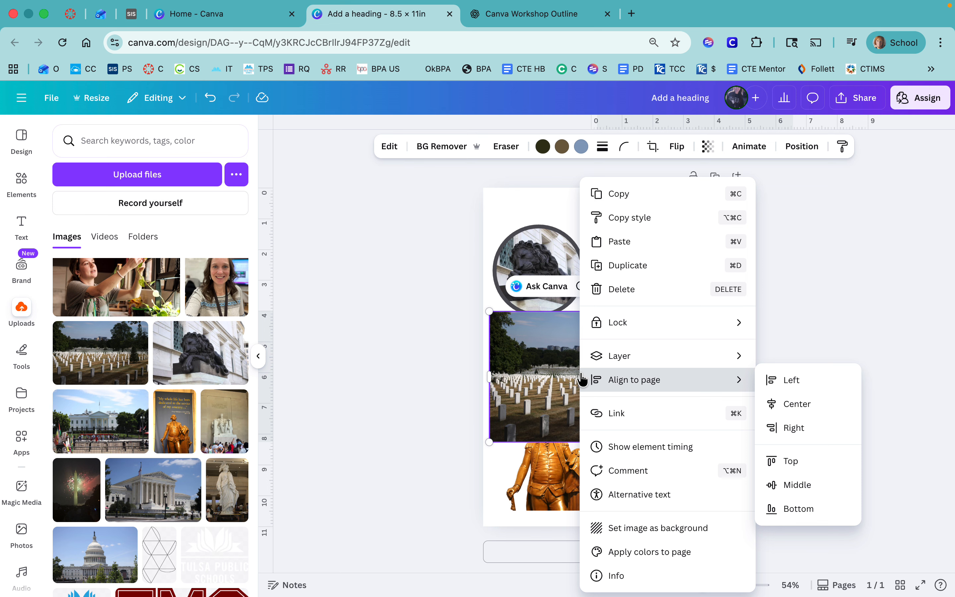
left_click(646, 528)
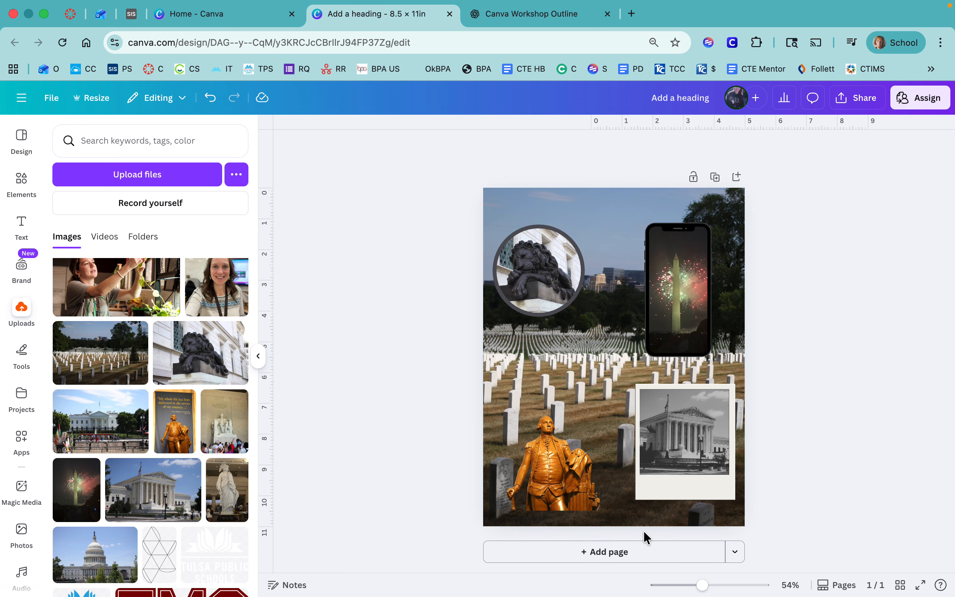
- Move the statue cutout straight down so its base meets the bottom edge of the page
left_click(573, 510)
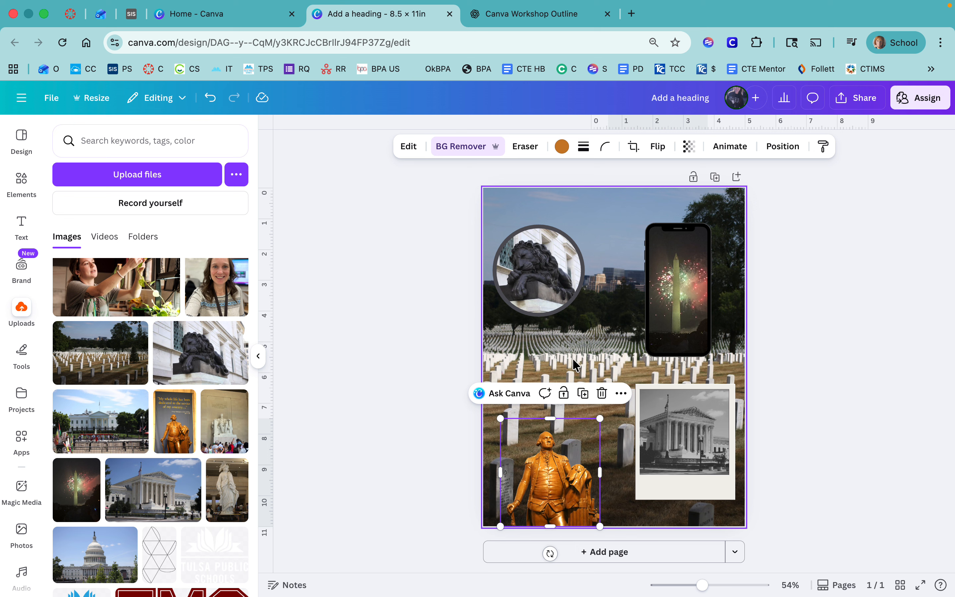
- Fade the cemetery background photo by lowering its Transparency value to less than half
left_click(597, 334)
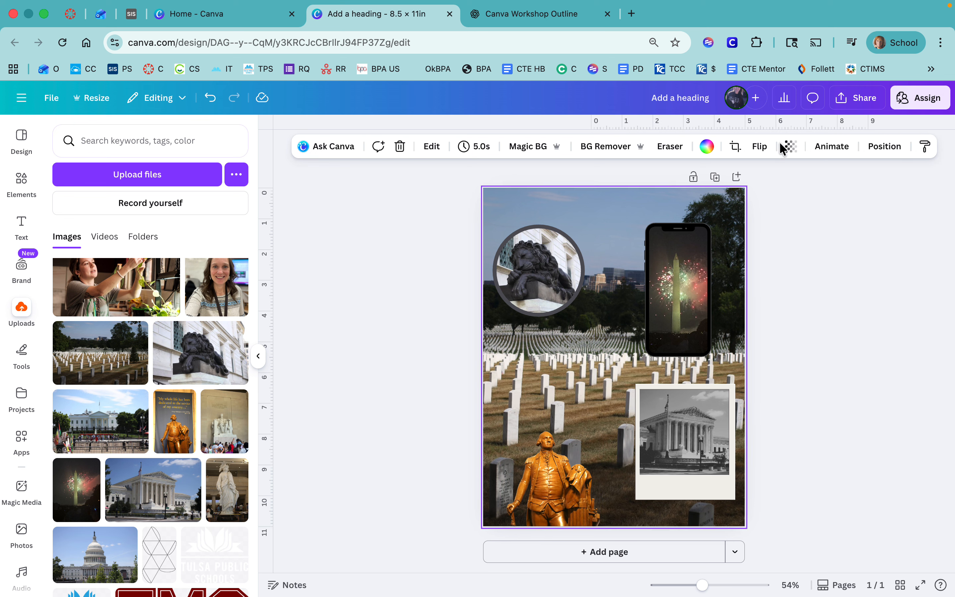
left_click(791, 146)
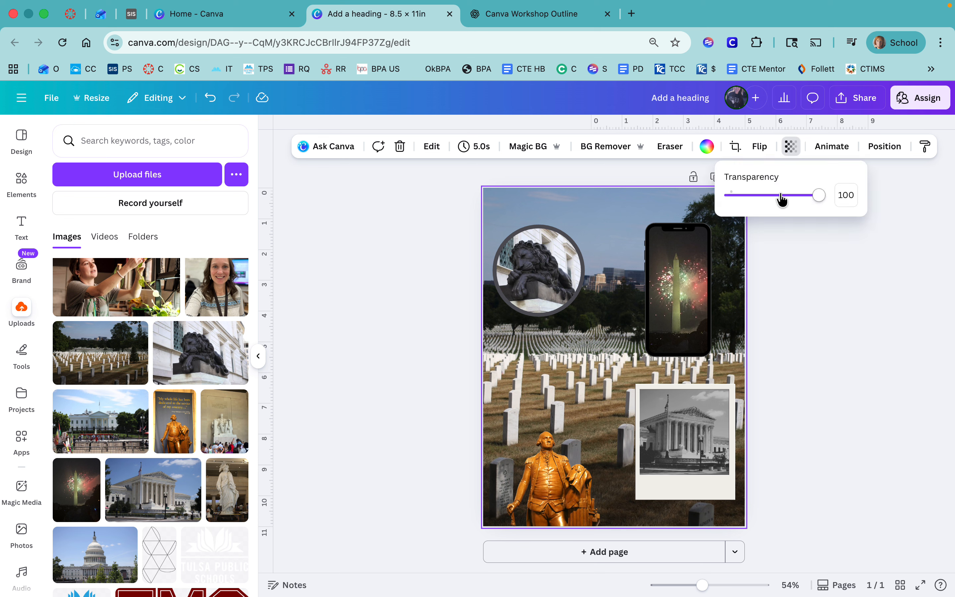
left_click_drag(781, 196, 761, 201)
left_click(775, 281)
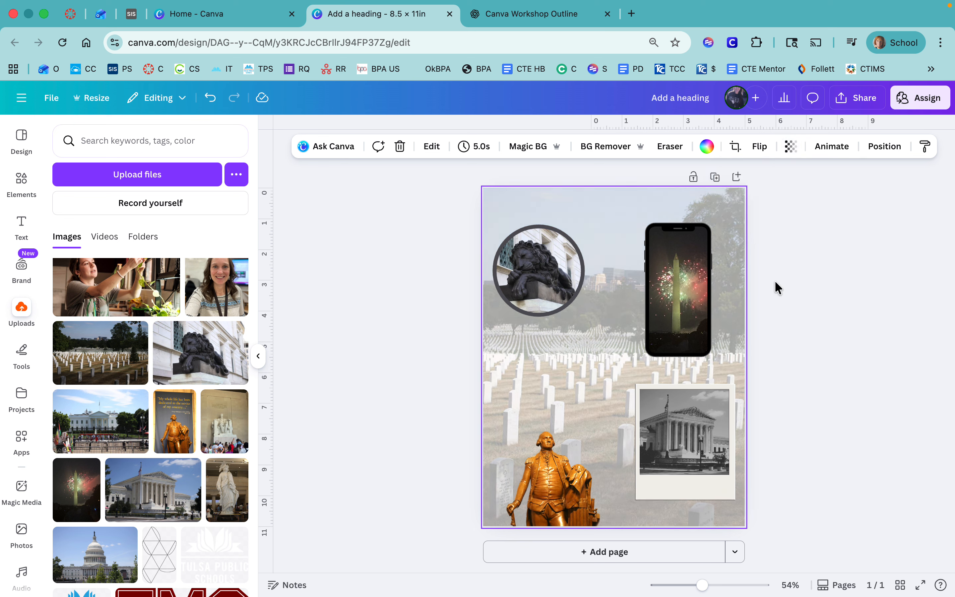
left_click(774, 281)
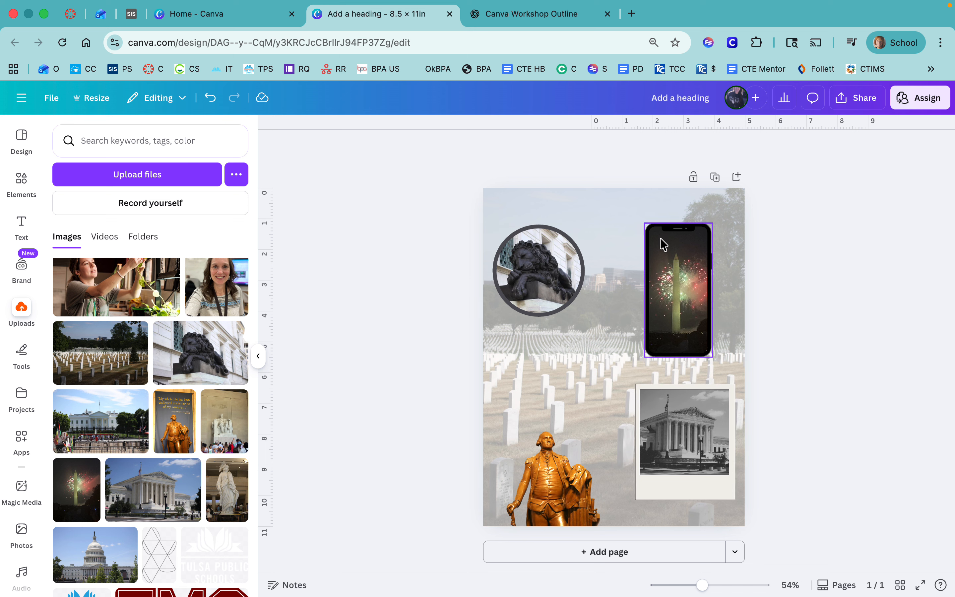